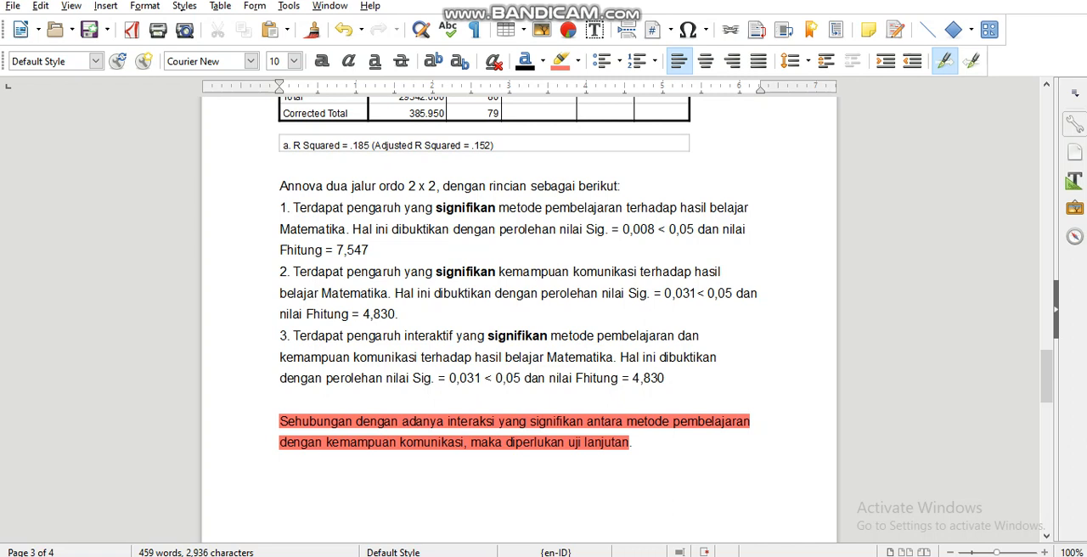
Review the Tests of Between-Subjects Effects table and the two-way ANOVA conclusions written below it
{"action": "key", "text": "ctrl+s"}
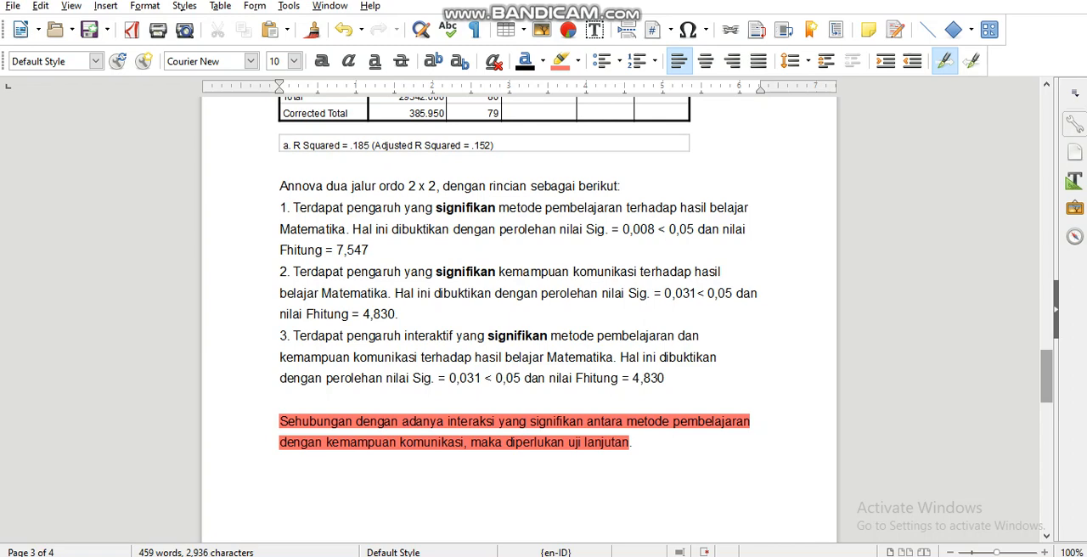
{"action": "left_click_drag", "start_coordinate": [1046, 376], "coordinate": [1046, 347]}
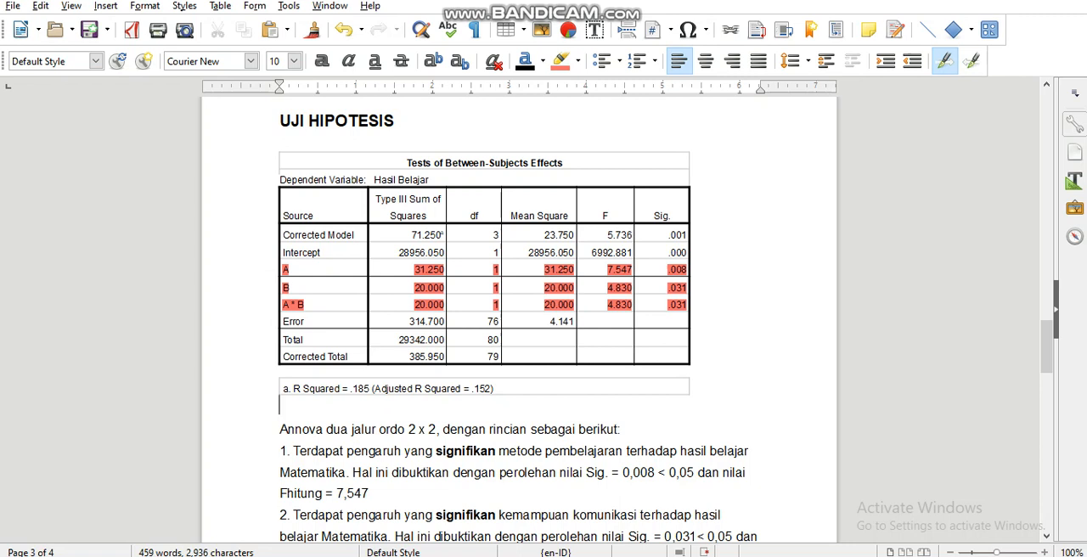
{"action": "left_click_drag", "start_coordinate": [1047, 346], "coordinate": [1046, 378]}
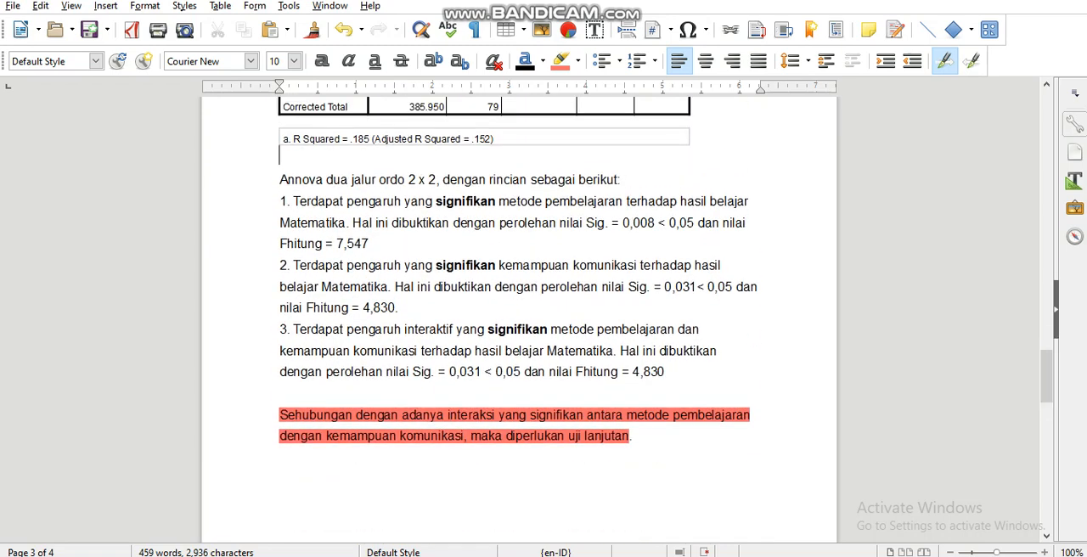
Switch to the SPSS Statistics Data Editor and add a fourth variable named PH with 0 decimals
{"action": "key", "text": "alt+Tab"}
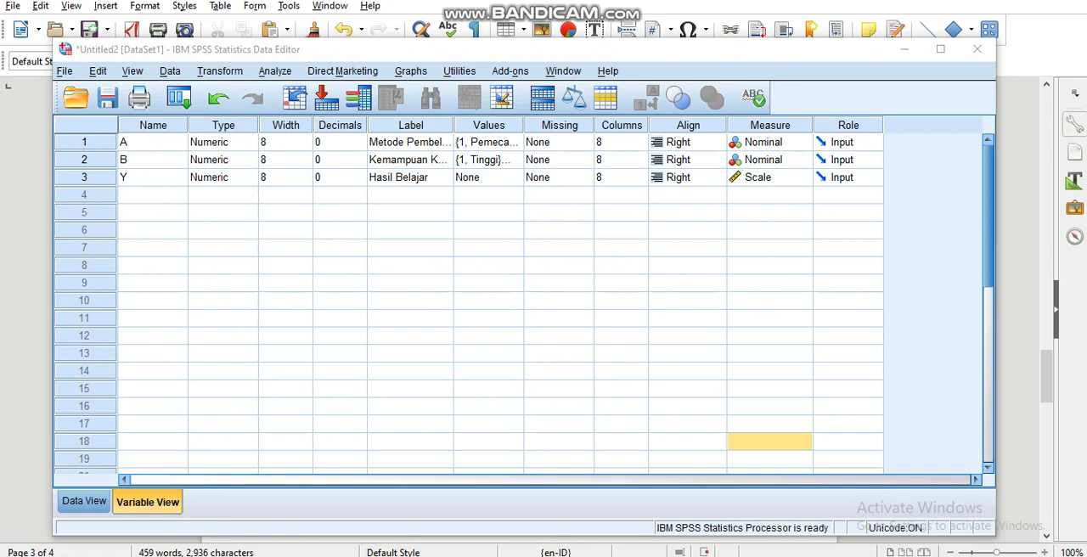
{"action": "left_click", "coordinate": [153, 196]}
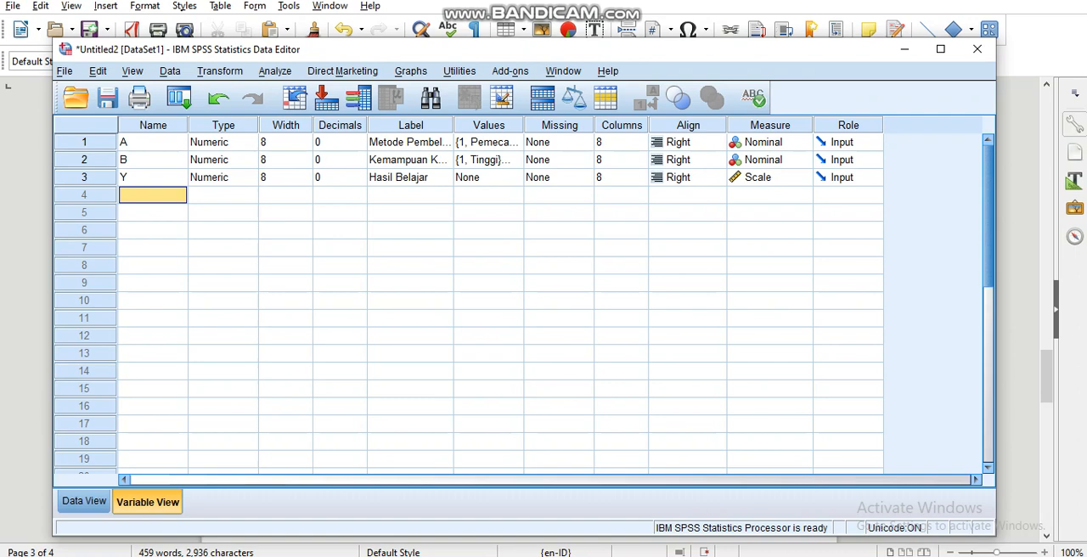
{"action": "type", "text": "PH"}
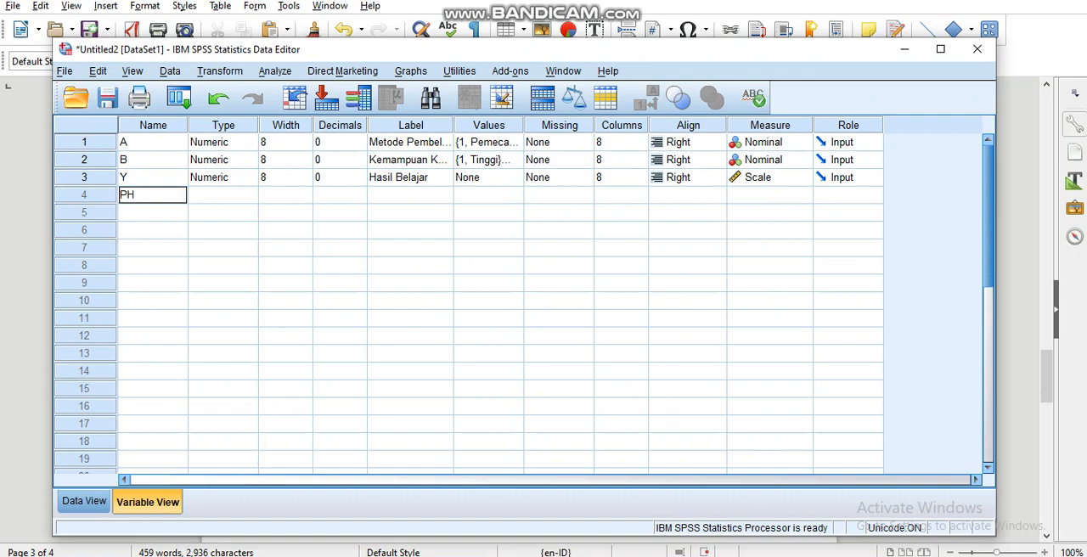
{"action": "left_click", "coordinate": [214, 230]}
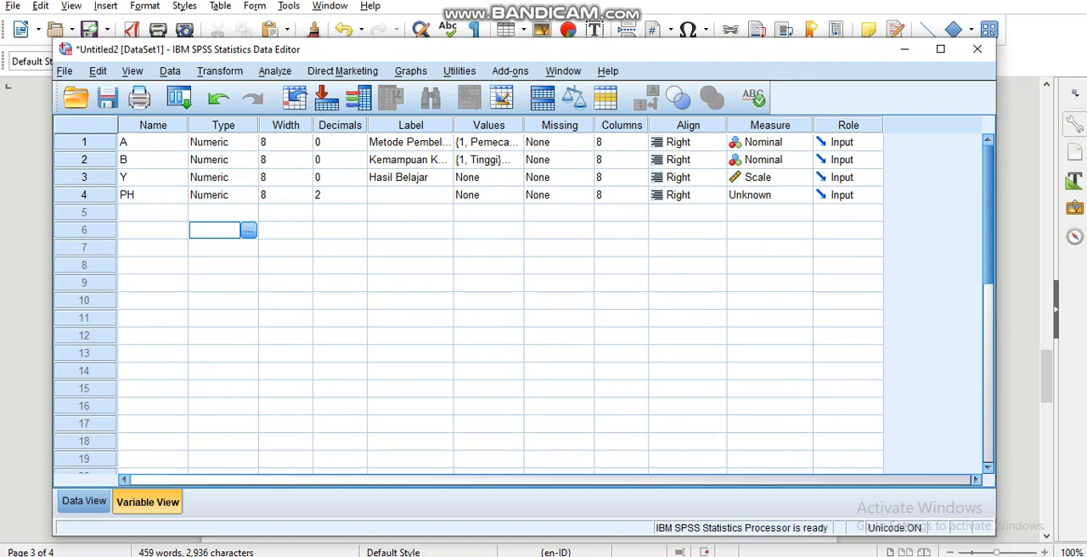
{"action": "left_click", "coordinate": [337, 195]}
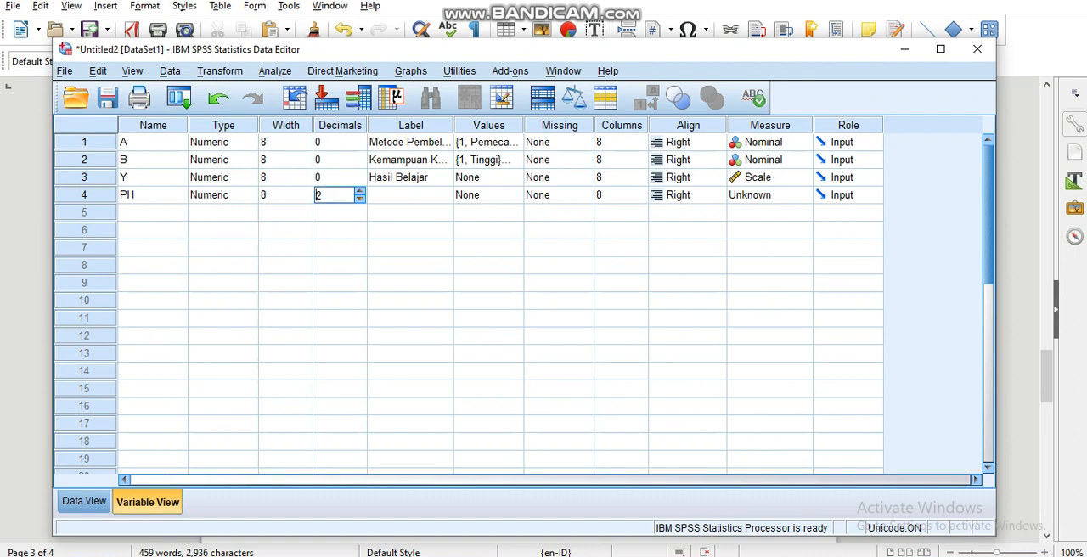
{"action": "left_click", "coordinate": [360, 200]}
{"action": "left_click", "coordinate": [360, 199]}
Give the PH variable the label "Post Hoc"
{"action": "left_click", "coordinate": [410, 195]}
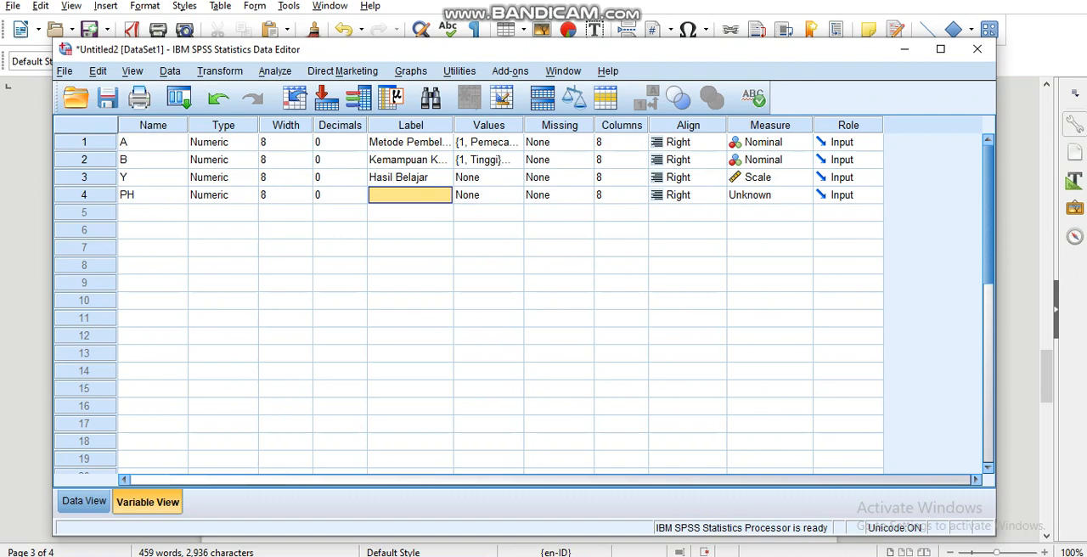
{"action": "type", "text": "Pos"}
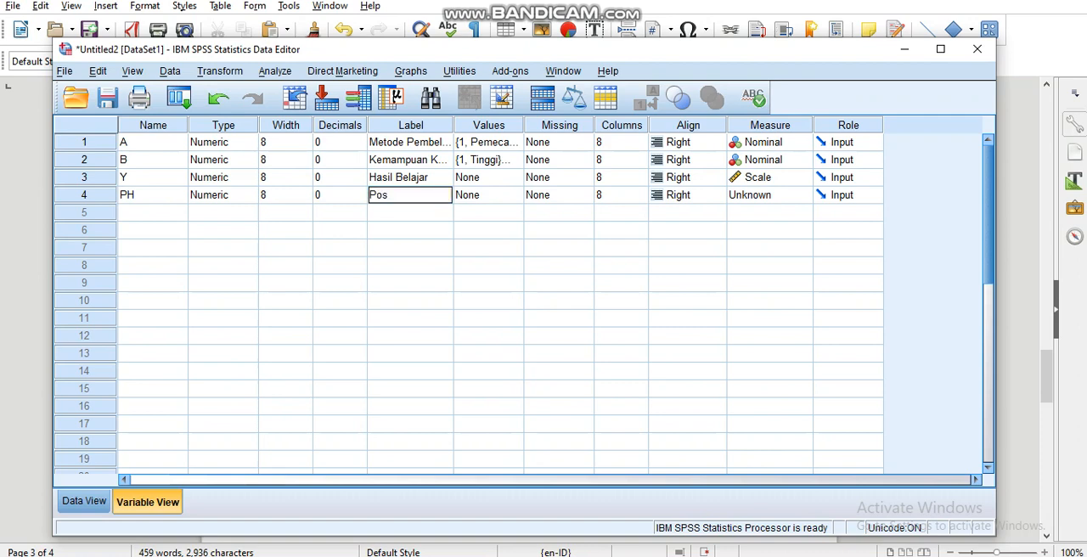
{"action": "type", "text": "t Hoc"}
Open the value labels of PH and add the label "A1B1" for value 1
{"action": "left_click", "coordinate": [480, 195]}
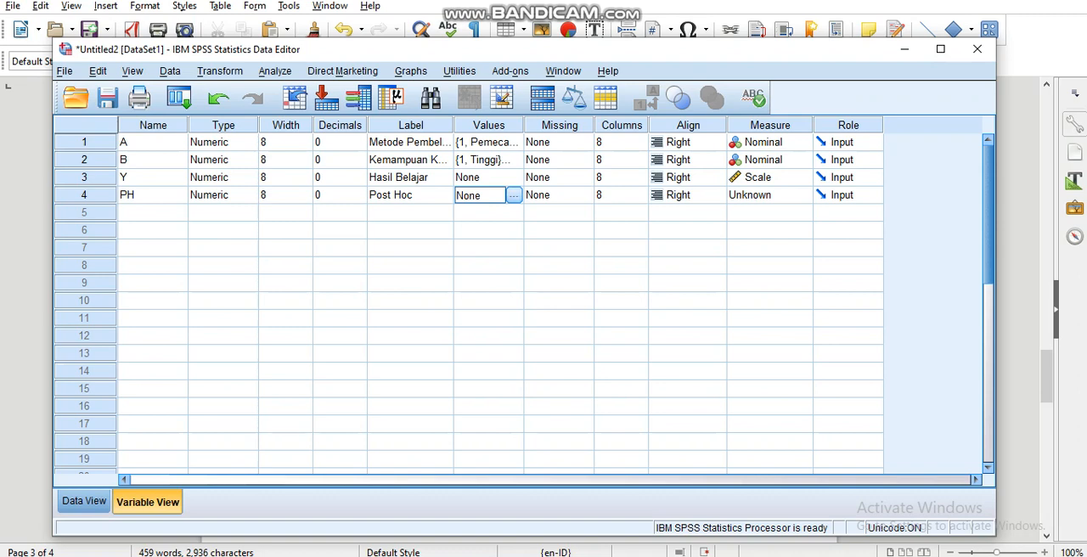
{"action": "left_click", "coordinate": [514, 195]}
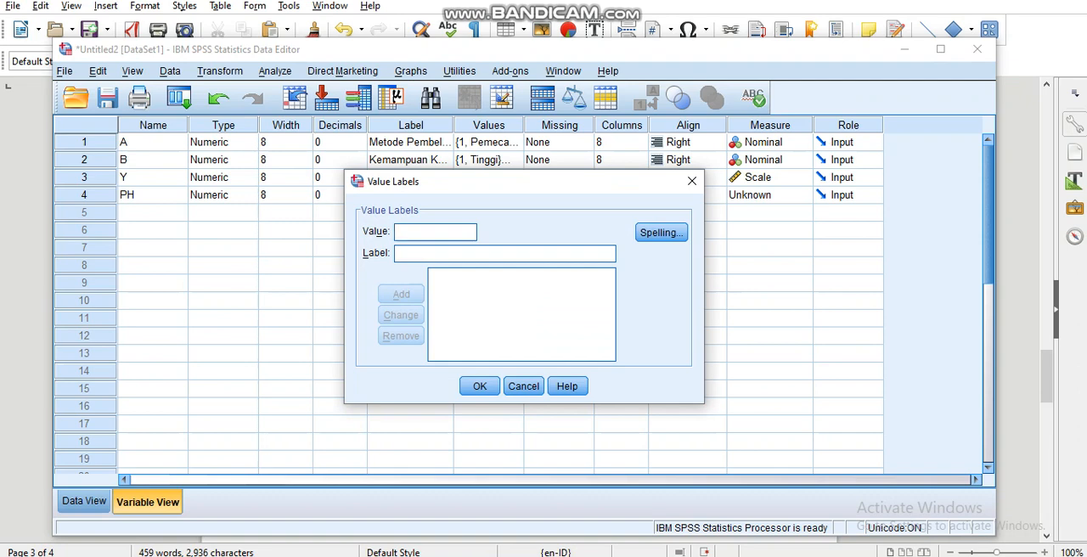
{"action": "type", "text": "1"}
{"action": "type", "text": "A"}
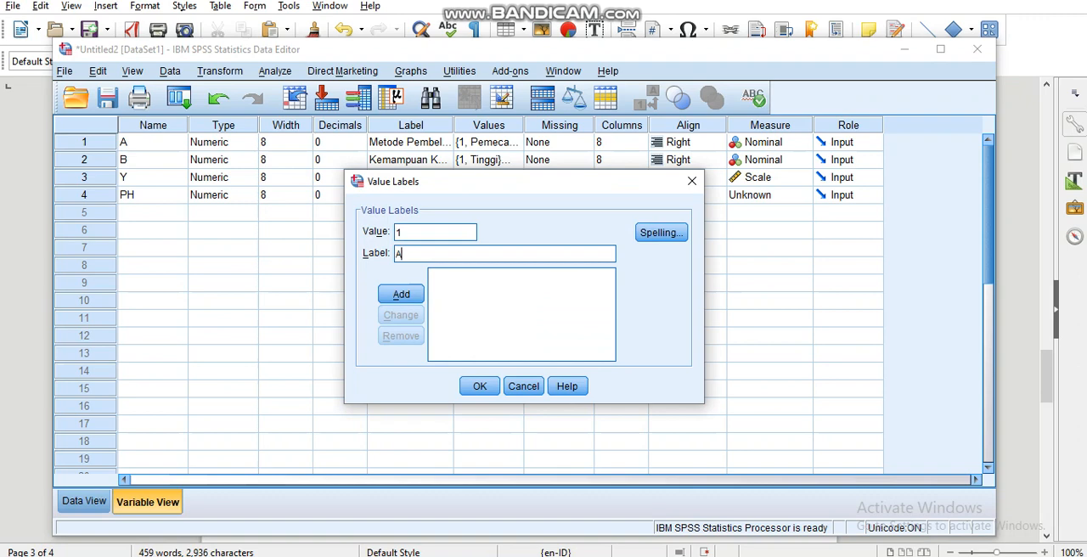
{"action": "type", "text": "1B1"}
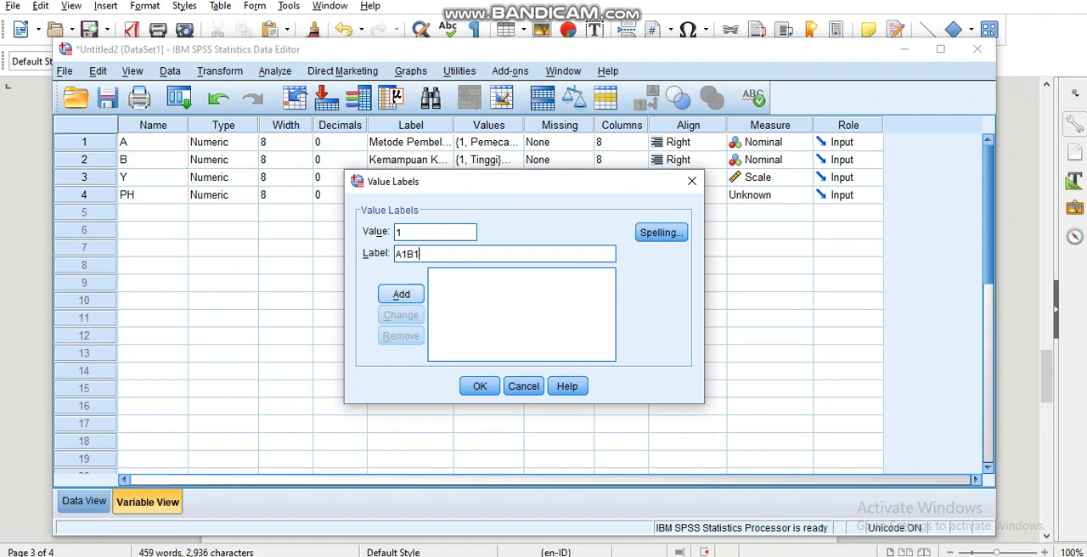
{"action": "key", "text": "Return"}
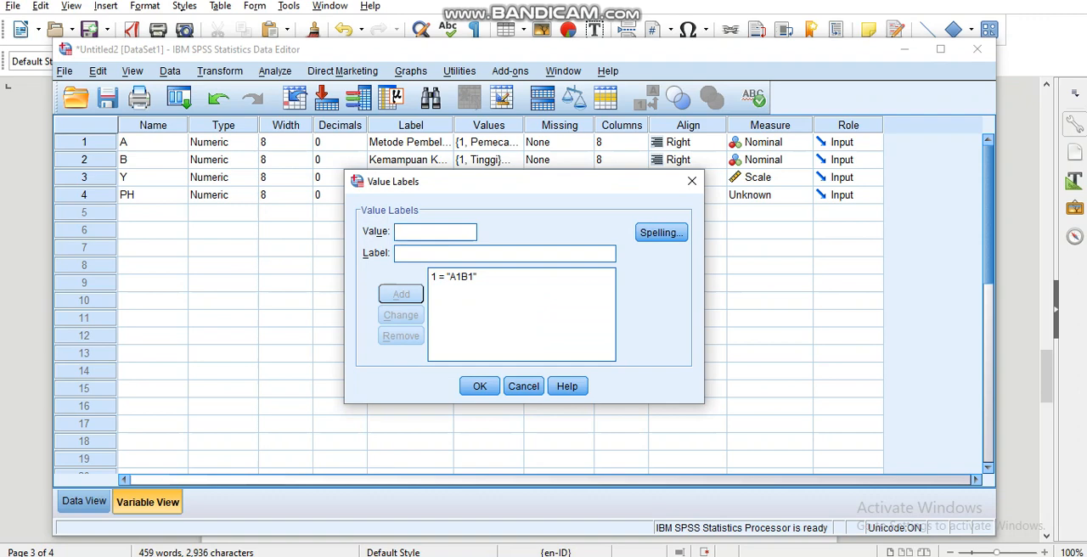
Add the value label "A1B2" for value 2 of PH
{"action": "type", "text": "2"}
{"action": "key", "text": "Tab"}
{"action": "type", "text": "A"}
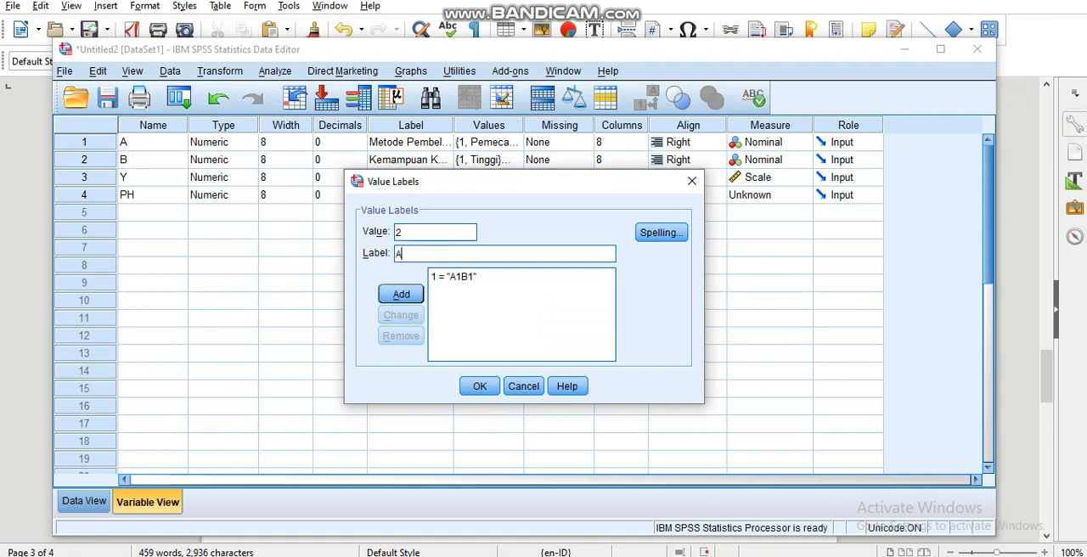
{"action": "type", "text": "1B2"}
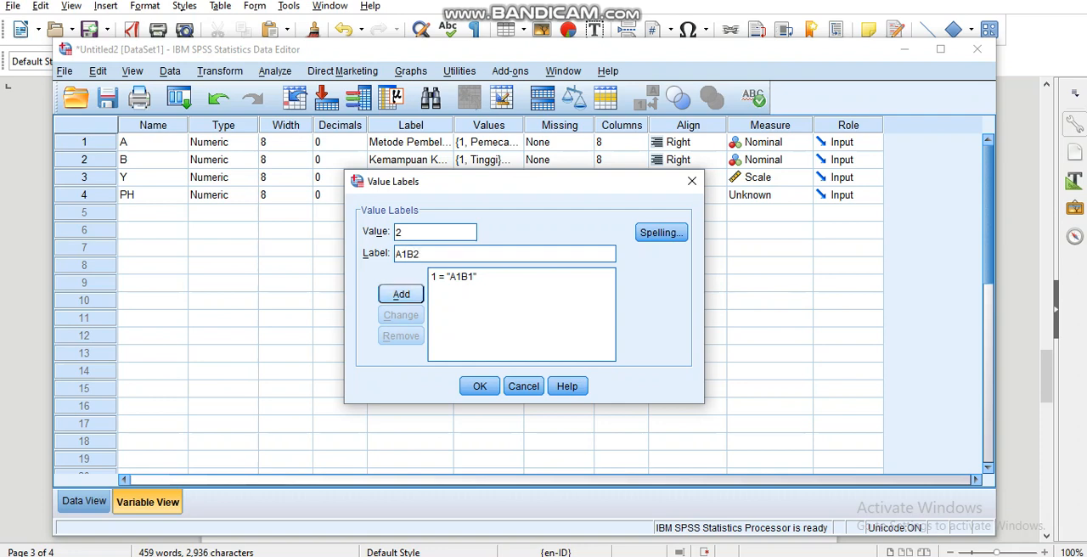
{"action": "key", "text": "Return"}
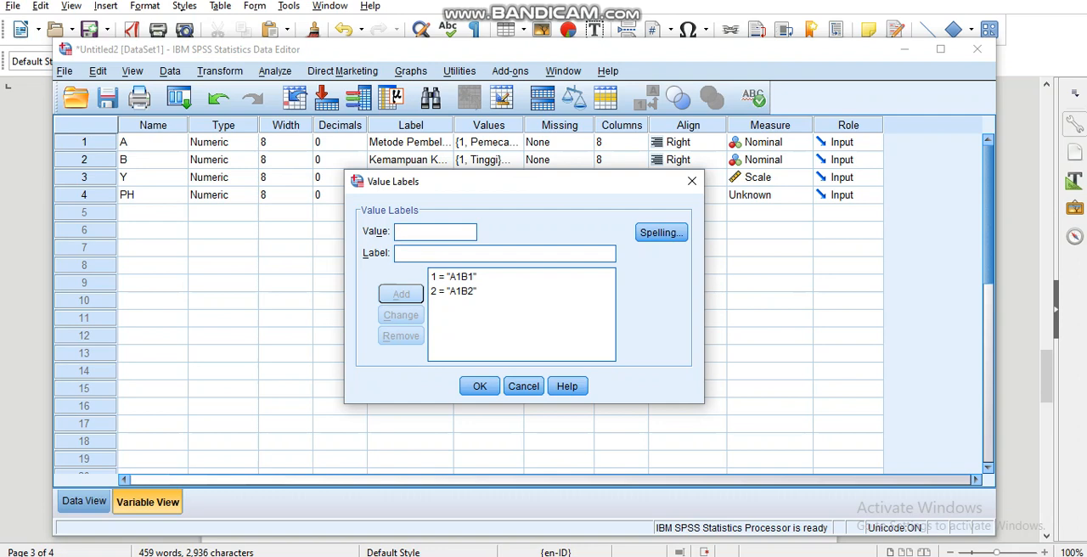
Add the value label "A2B1" for value 3 of PH
{"action": "type", "text": "3"}
{"action": "type", "text": "A"}
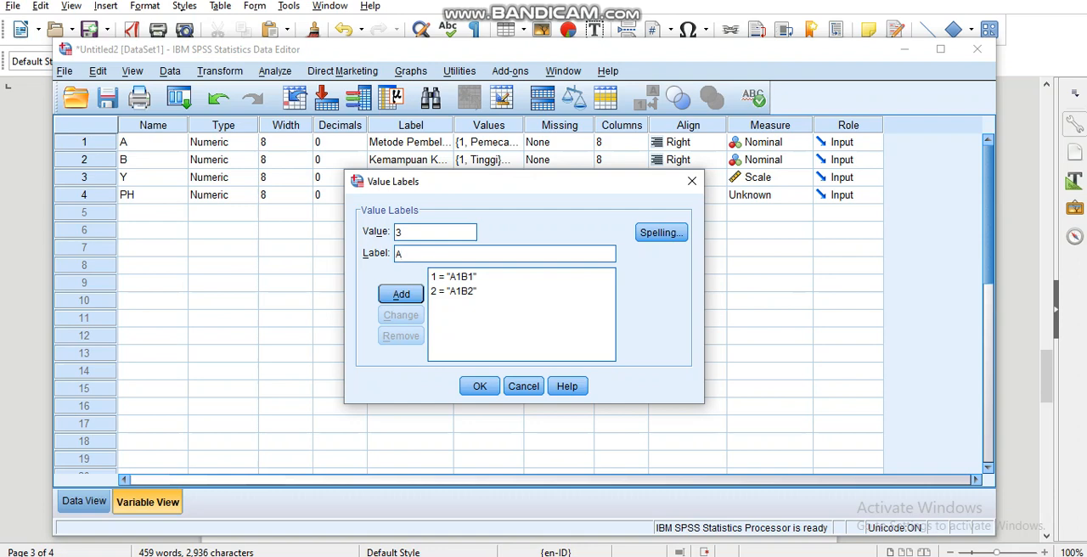
{"action": "type", "text": "2B1"}
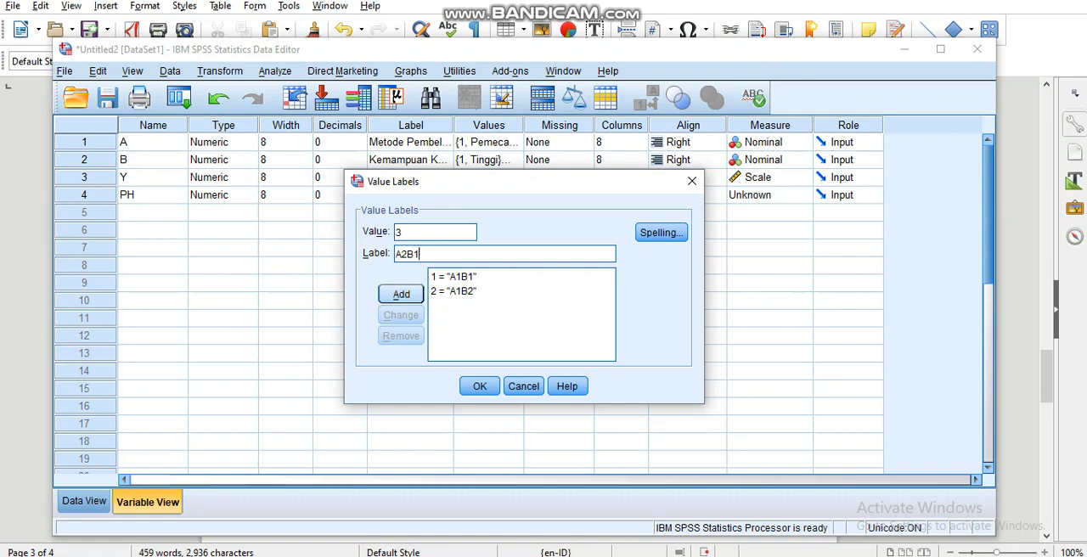
{"action": "key", "text": "Return"}
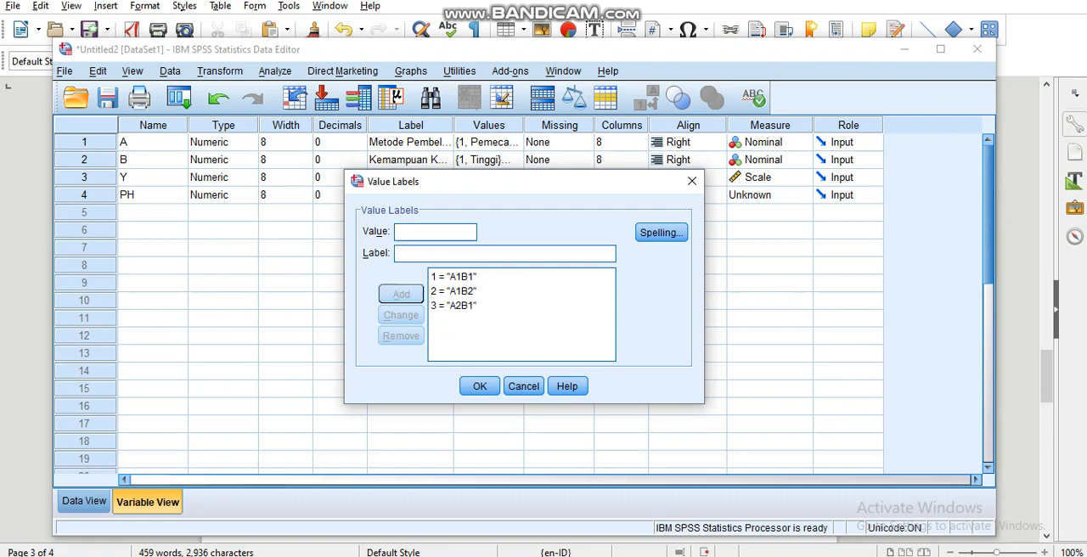
Add the value label "A2B2" for value 4 of PH and accept the value labels
{"action": "type", "text": "4"}
{"action": "left_click", "coordinate": [397, 254]}
{"action": "type", "text": "A"}
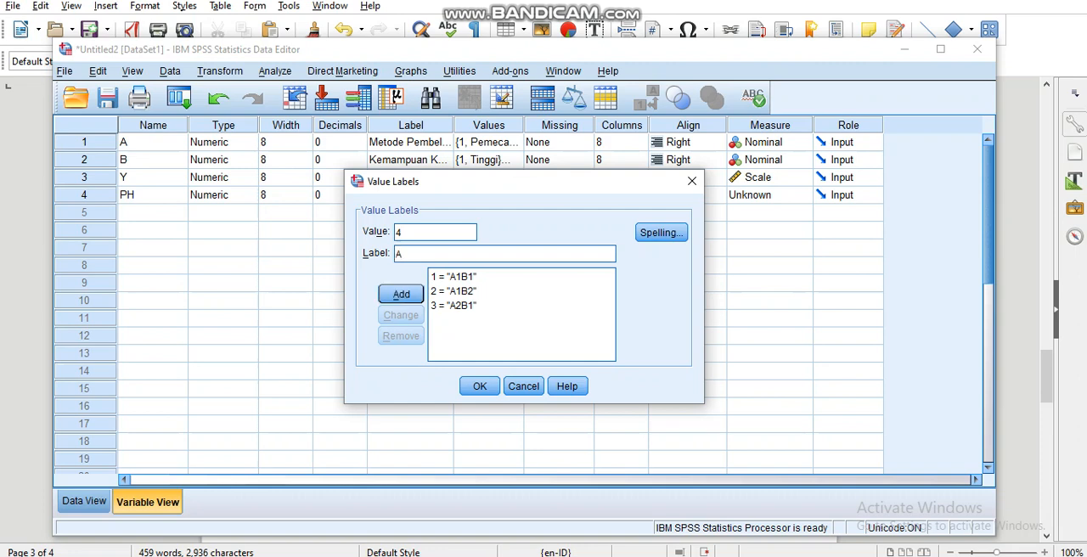
{"action": "type", "text": "2B2"}
{"action": "key", "text": "Return"}
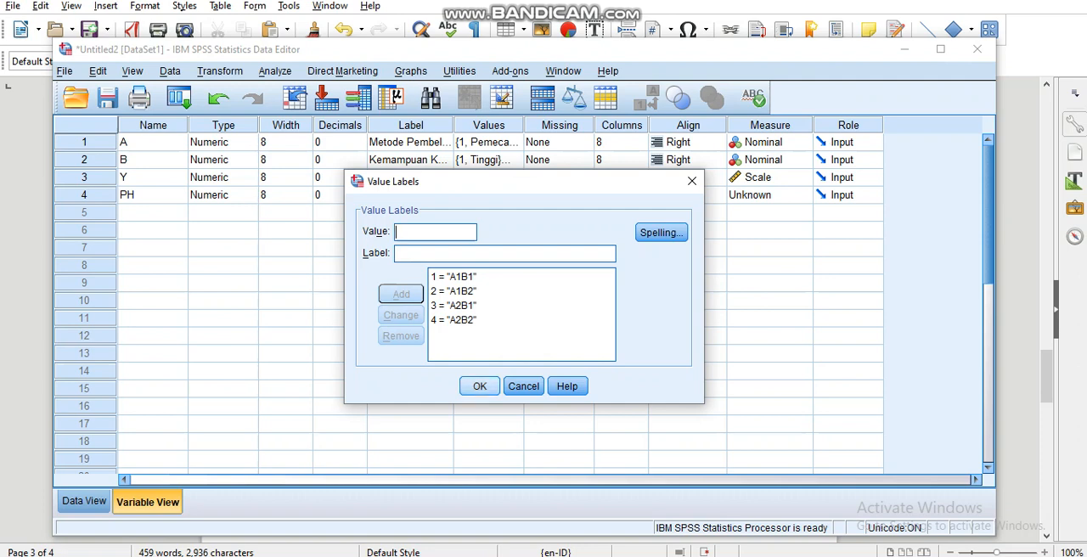
{"action": "key", "text": "Return"}
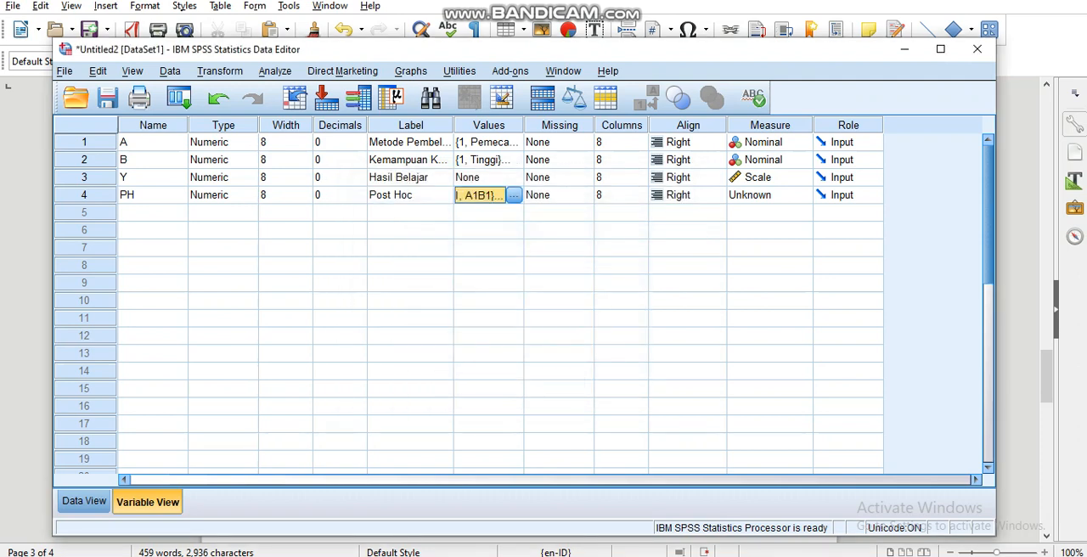
Set the measurement level of PH to Nominal and show the case data
{"action": "left_click", "coordinate": [777, 196]}
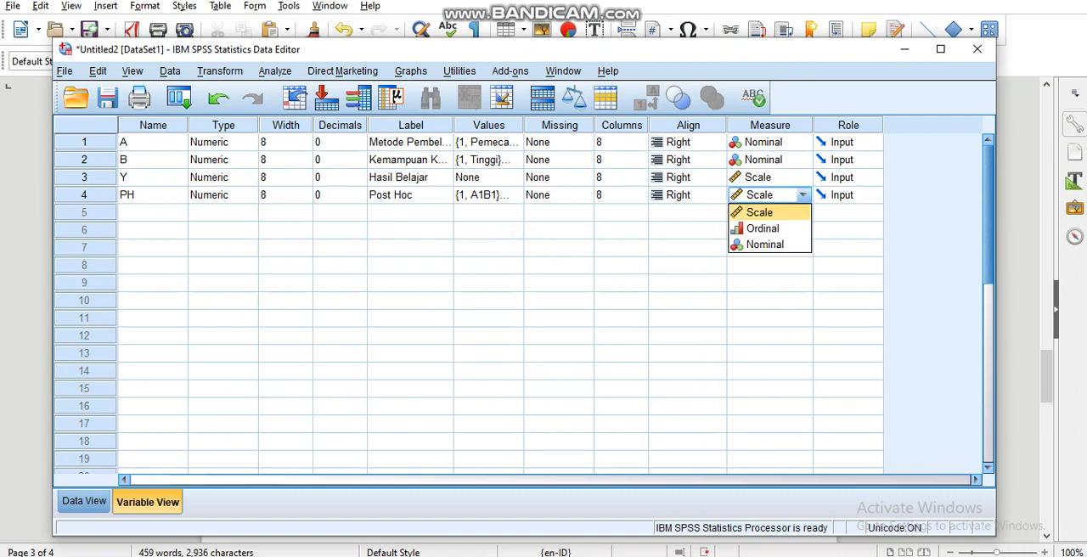
{"action": "key", "text": "Return"}
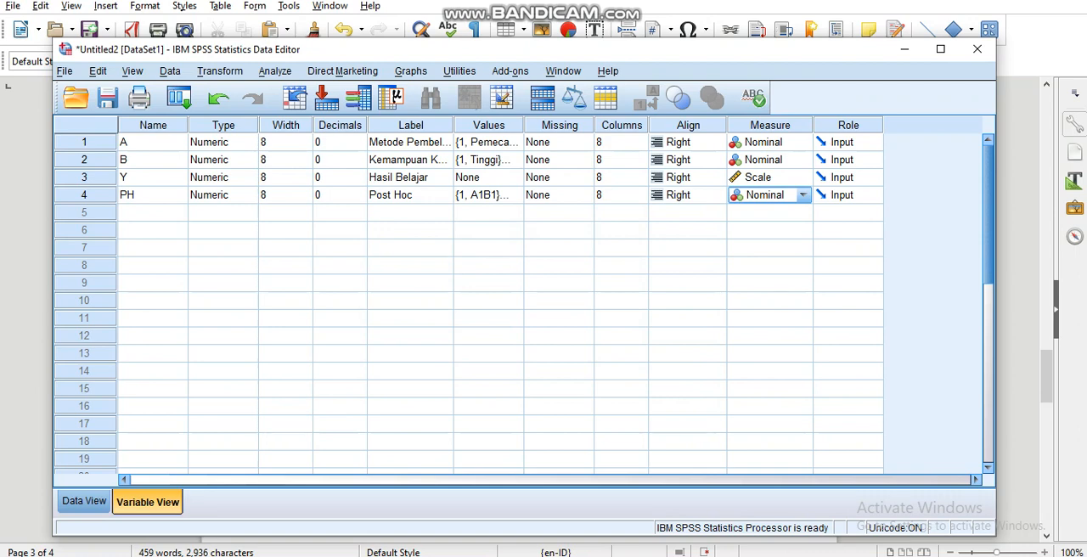
{"action": "left_click", "coordinate": [84, 501]}
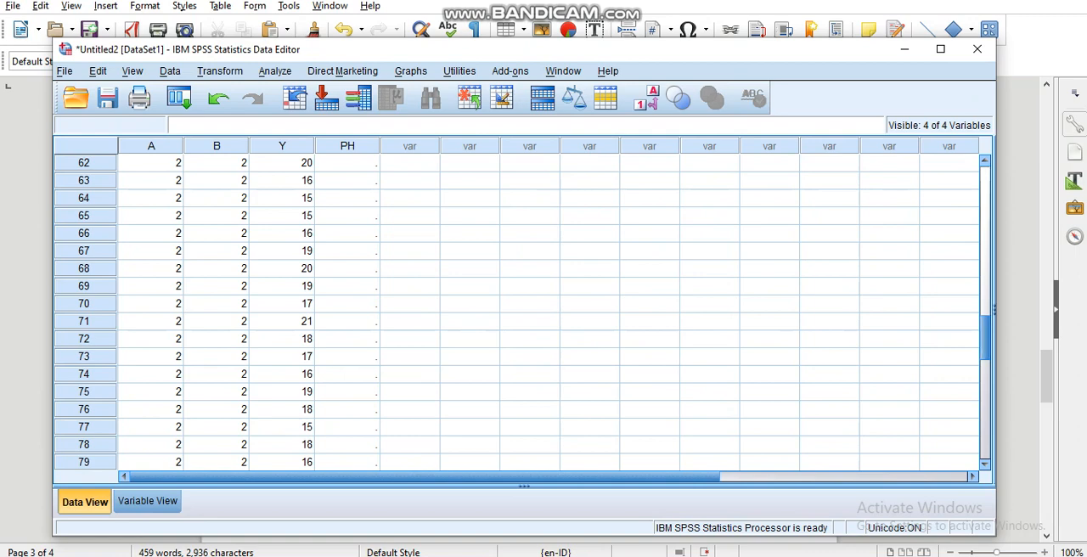
Enter 1 as the PH value of case 1
{"action": "scroll", "coordinate": [518, 313], "scroll_direction": "up", "scroll_amount": 20}
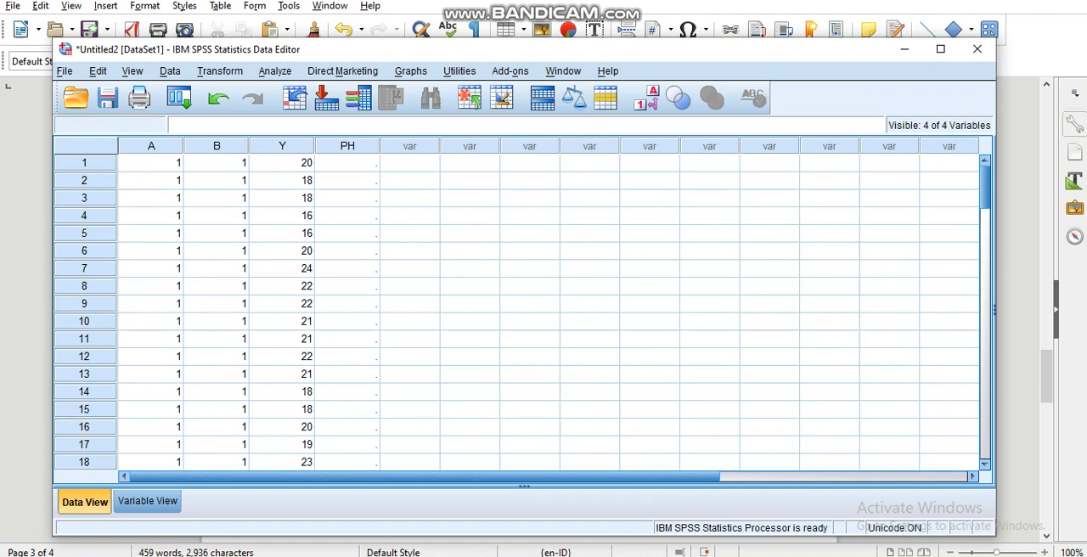
{"action": "left_click", "coordinate": [347, 163]}
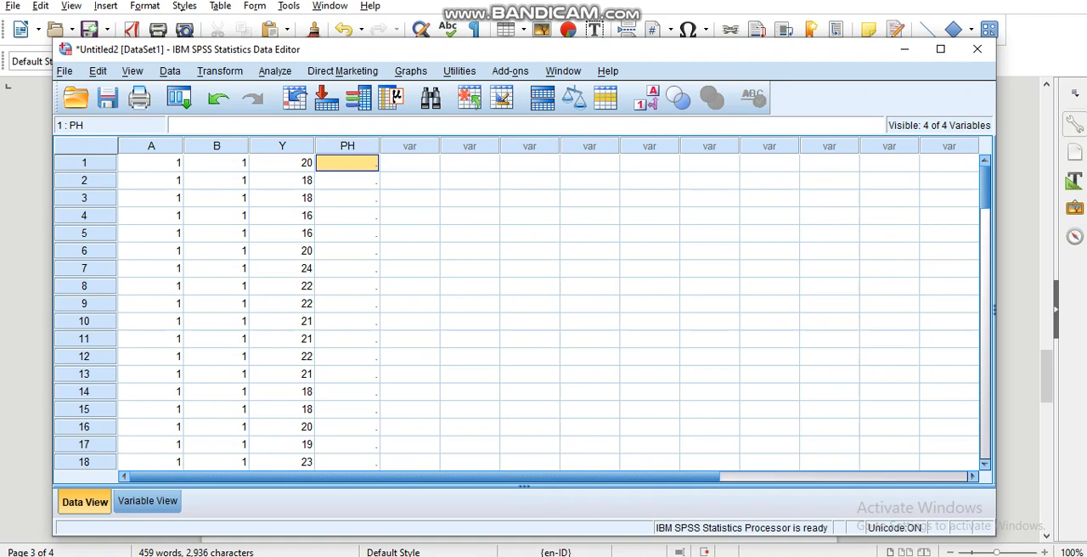
{"action": "type", "text": "1"}
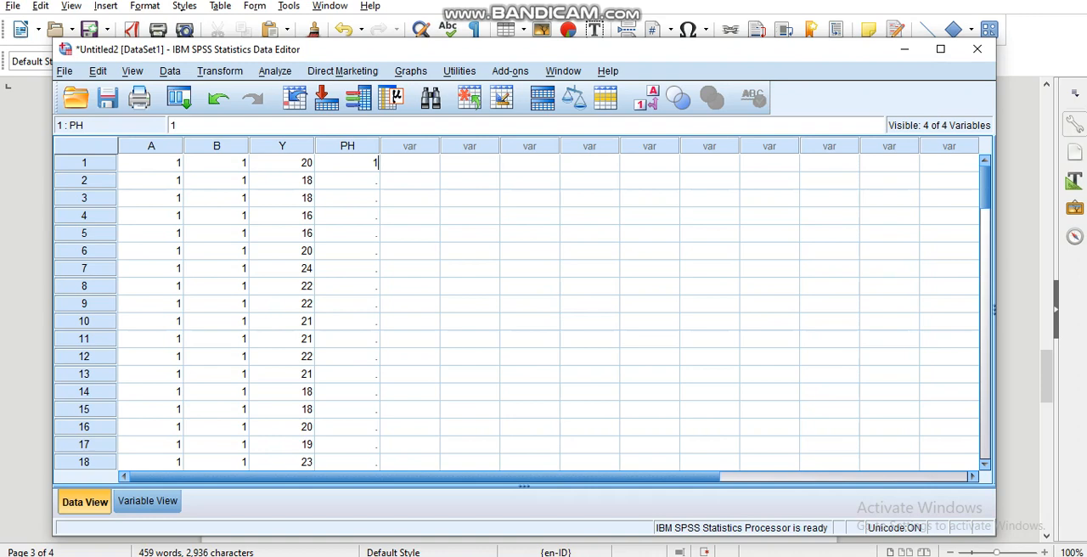
{"action": "key", "text": "Down"}
{"action": "key", "text": "Down"}
{"action": "key", "text": "Down"}
{"action": "key", "text": "Down"}
{"action": "key", "text": "Down"}
{"action": "key", "text": "Down"}
{"action": "key", "text": "Down"}
{"action": "key", "text": "Down"}
{"action": "key", "text": "Down"}
{"action": "key", "text": "Down"}
{"action": "key", "text": "Down"}
{"action": "key", "text": "Down"}
{"action": "key", "text": "Down"}
{"action": "key", "text": "Down"}
{"action": "key", "text": "Down"}
{"action": "key", "text": "Down"}
{"action": "key", "text": "Down"}
{"action": "key", "text": "Down"}
{"action": "key", "text": "Down"}
{"action": "key", "text": "Down"}
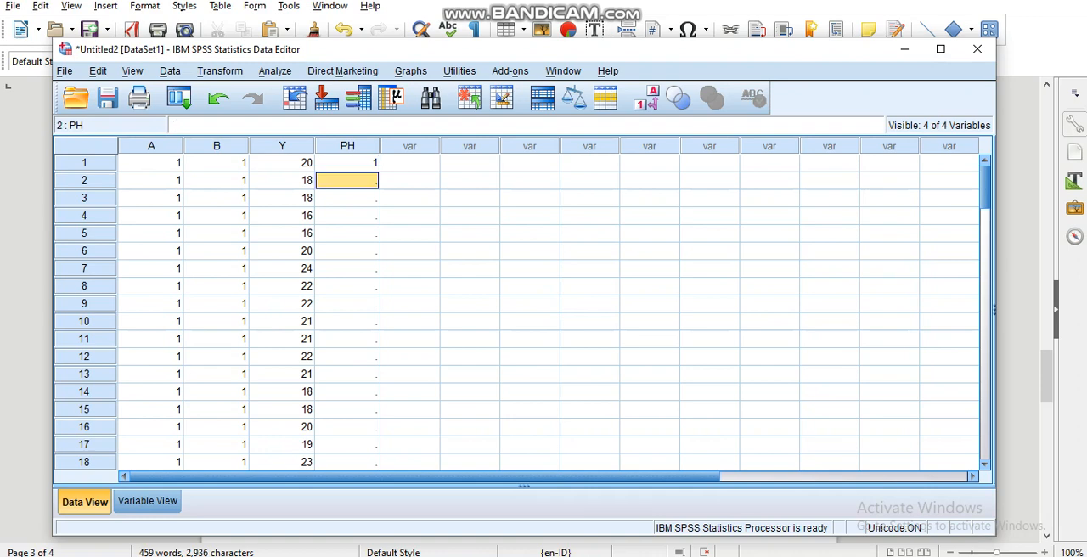
Enter 2 as the PH value of case 21, the first case with A = 1 and B = 2
{"action": "key", "text": "Up"}
{"action": "key", "text": "Up"}
{"action": "key", "text": "Up"}
{"action": "key", "text": "Up"}
{"action": "key", "text": "Up"}
{"action": "key", "text": "Up"}
{"action": "key", "text": "Up"}
{"action": "key", "text": "Up"}
{"action": "key", "text": "Up"}
{"action": "key", "text": "Up"}
{"action": "key", "text": "Up"}
{"action": "key", "text": "Up"}
{"action": "key", "text": "Up"}
{"action": "key", "text": "Up"}
{"action": "key", "text": "Up"}
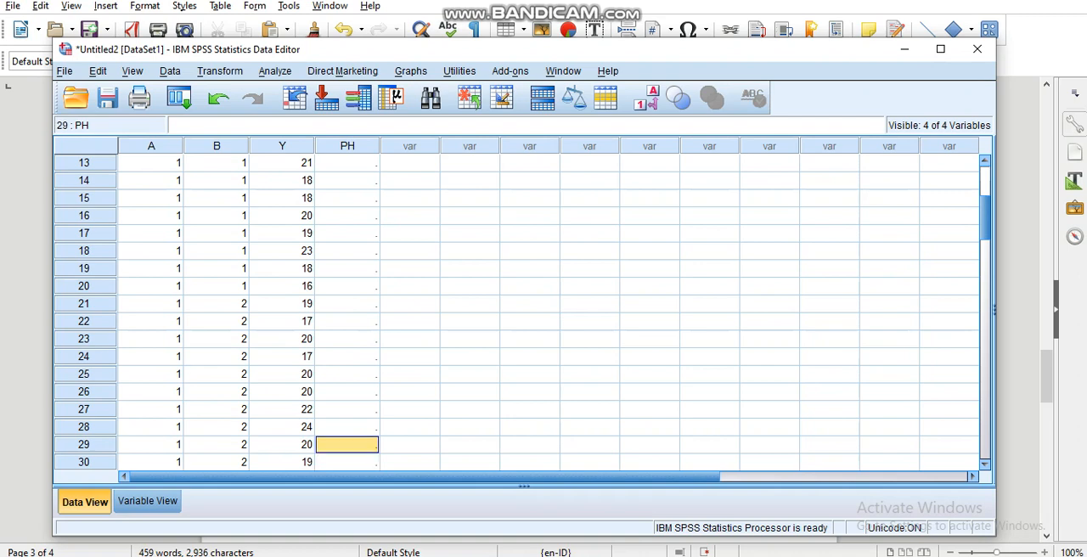
{"action": "key", "text": "Down"}
{"action": "key", "text": "Down"}
{"action": "key", "text": "Down"}
{"action": "key", "text": "Down"}
{"action": "key", "text": "Down"}
{"action": "key", "text": "Down"}
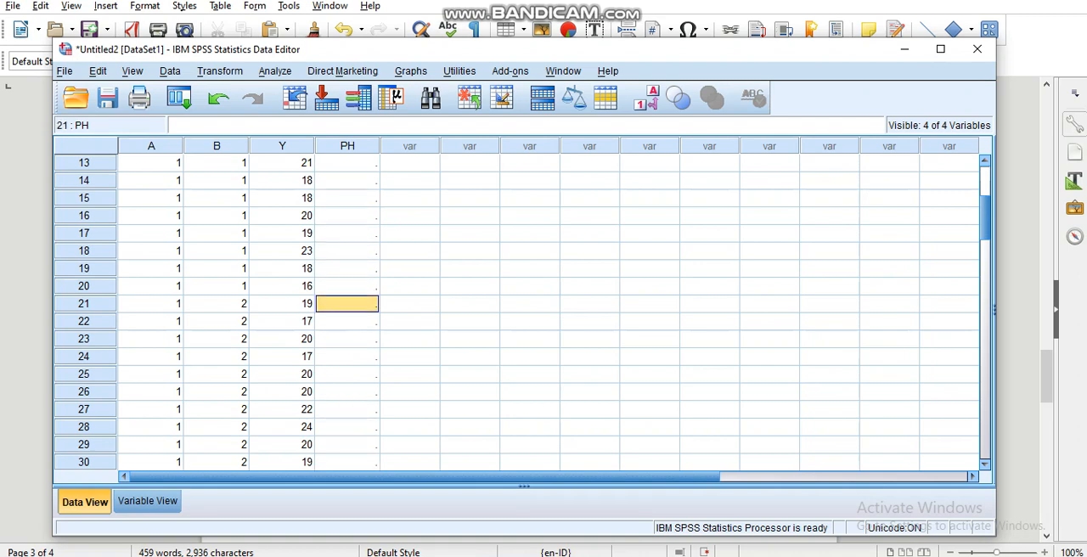
{"action": "type", "text": "2"}
{"action": "key", "text": "Down"}
{"action": "key", "text": "Down"}
{"action": "key", "text": "Down"}
{"action": "key", "text": "Down"}
{"action": "key", "text": "Down"}
{"action": "key", "text": "Down"}
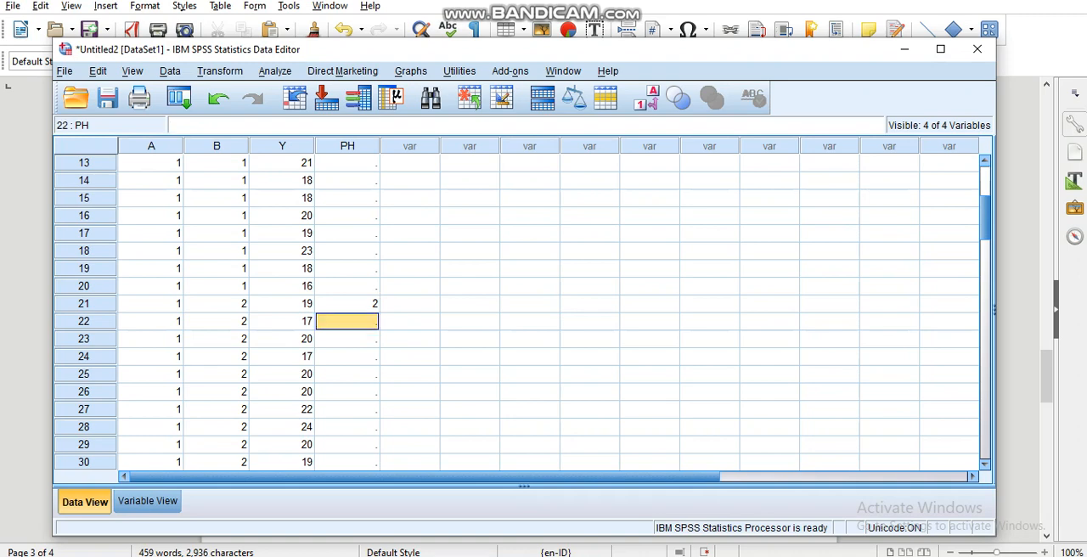
Enter 3 as the PH value of case 41, the first case with A = 2 and B = 1
{"action": "key", "text": "Down"}
{"action": "key", "text": "Down"}
{"action": "key", "text": "Down"}
{"action": "key", "text": "Down"}
{"action": "key", "text": "Down"}
{"action": "key", "text": "Down"}
{"action": "key", "text": "Down"}
{"action": "key", "text": "Down"}
{"action": "key", "text": "Down"}
{"action": "key", "text": "Down"}
{"action": "key", "text": "Down"}
{"action": "key", "text": "Down"}
{"action": "key", "text": "Down"}
{"action": "key", "text": "Down"}
{"action": "key", "text": "Down"}
{"action": "key", "text": "Down"}
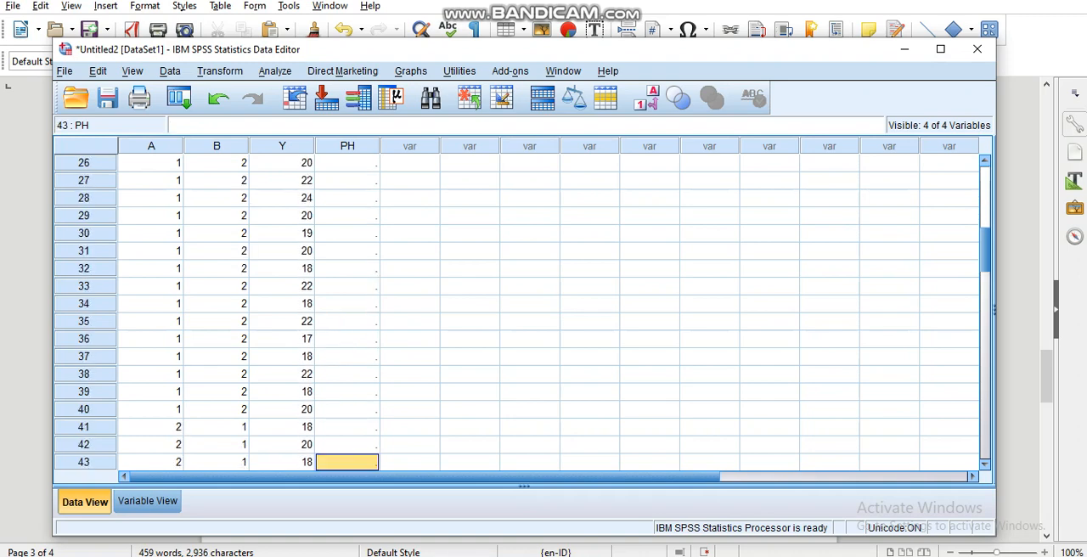
{"action": "key", "text": "Up"}
{"action": "key", "text": "Up"}
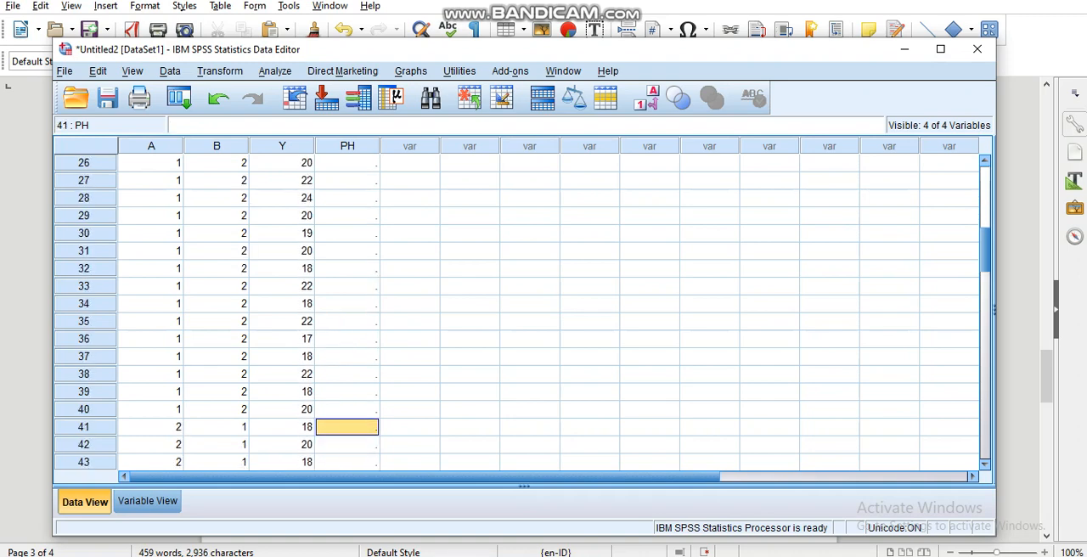
{"action": "type", "text": "3"}
{"action": "key", "text": "Down"}
{"action": "key", "text": "Down"}
{"action": "key", "text": "Down"}
{"action": "key", "text": "Down"}
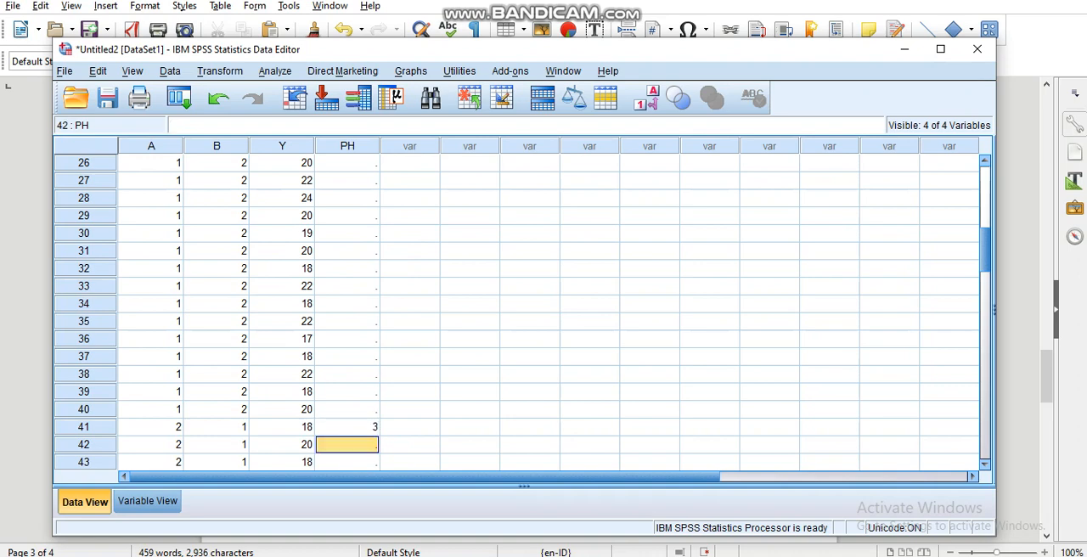
Enter 4 as the PH value of case 61, the first case with A = 2 and B = 2
{"action": "key", "text": "Down"}
{"action": "key", "text": "Down"}
{"action": "key", "text": "Down"}
{"action": "key", "text": "Down"}
{"action": "key", "text": "Down"}
{"action": "key", "text": "Down"}
{"action": "key", "text": "Down"}
{"action": "key", "text": "Down"}
{"action": "key", "text": "Down"}
{"action": "key", "text": "Down"}
{"action": "key", "text": "Down"}
{"action": "key", "text": "Down"}
{"action": "key", "text": "Down"}
{"action": "key", "text": "Down"}
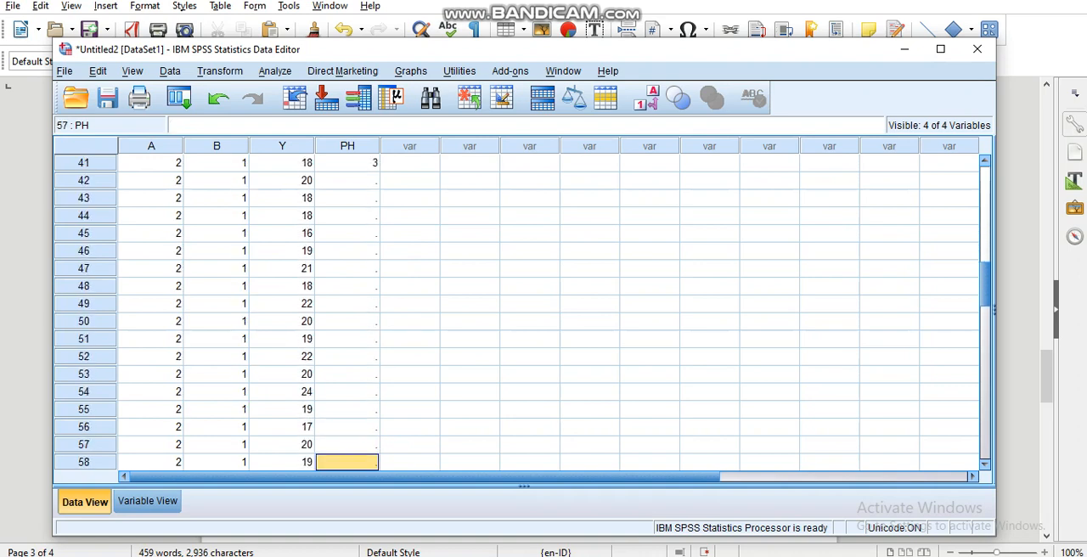
{"action": "key", "text": "Down"}
{"action": "key", "text": "Down"}
{"action": "key", "text": "Down"}
{"action": "key", "text": "Down"}
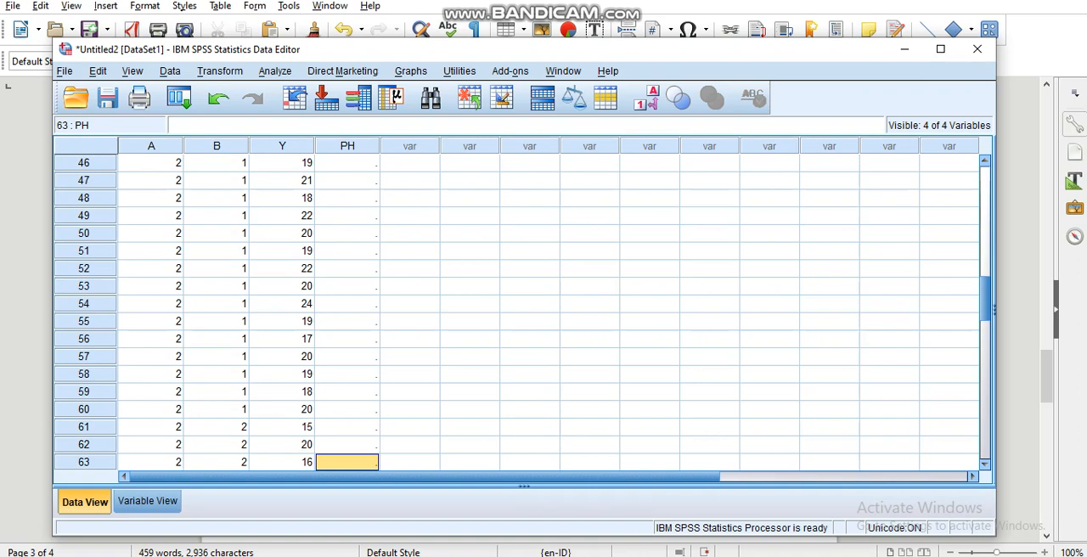
{"action": "key", "text": "Up"}
{"action": "key", "text": "Up"}
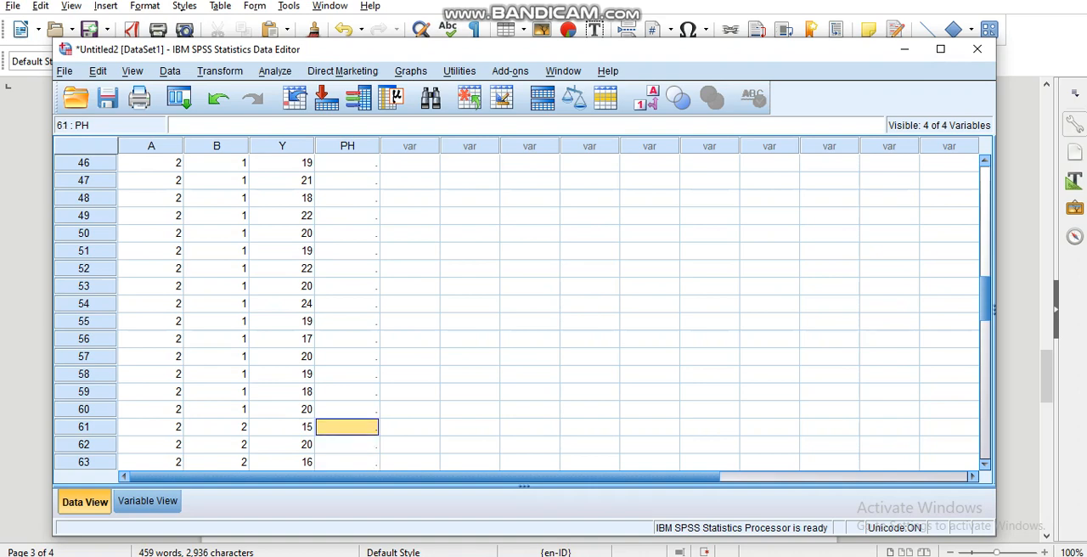
{"action": "type", "text": "4"}
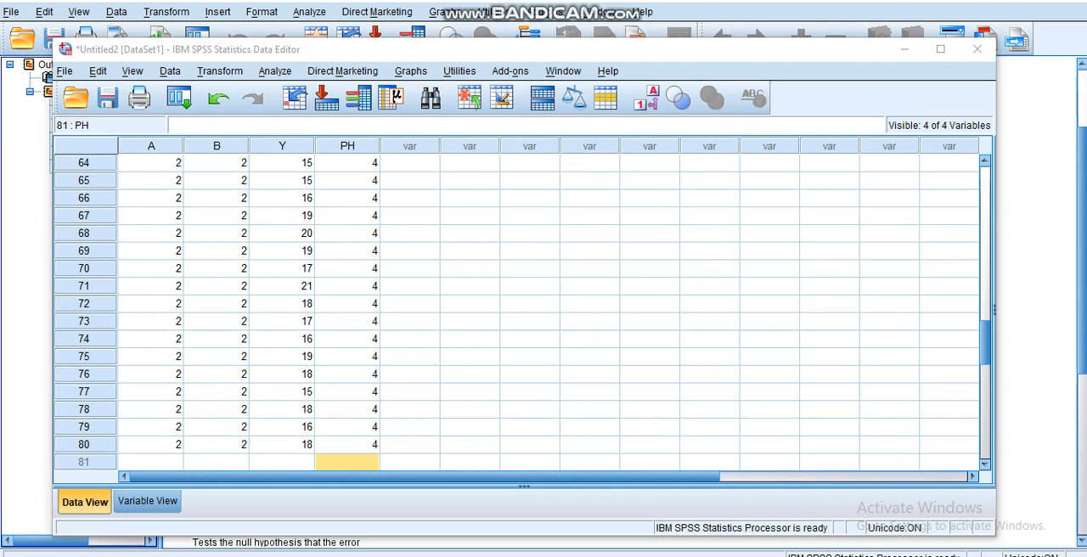
Open the Univariate General Linear Model analysis and reset its previous variable assignments
{"action": "left_click_drag", "start_coordinate": [985, 343], "coordinate": [985, 183]}
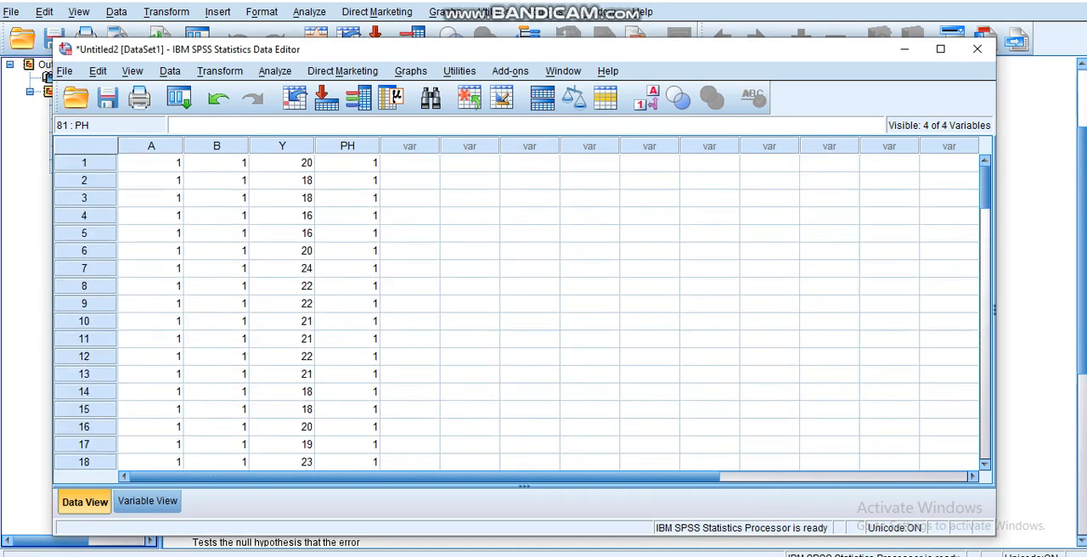
{"action": "left_click", "coordinate": [275, 72]}
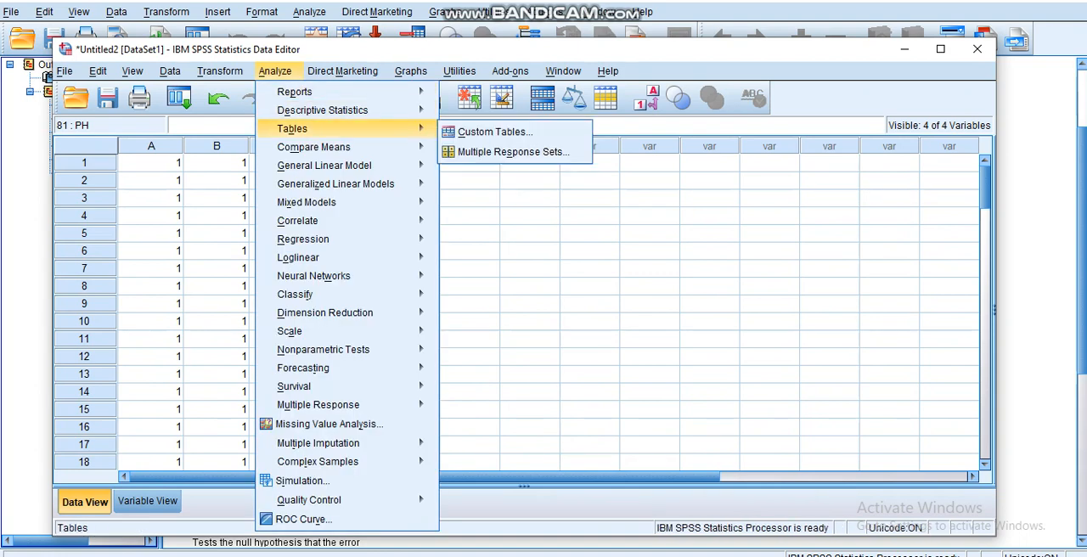
{"action": "mouse_move", "coordinate": [324, 165]}
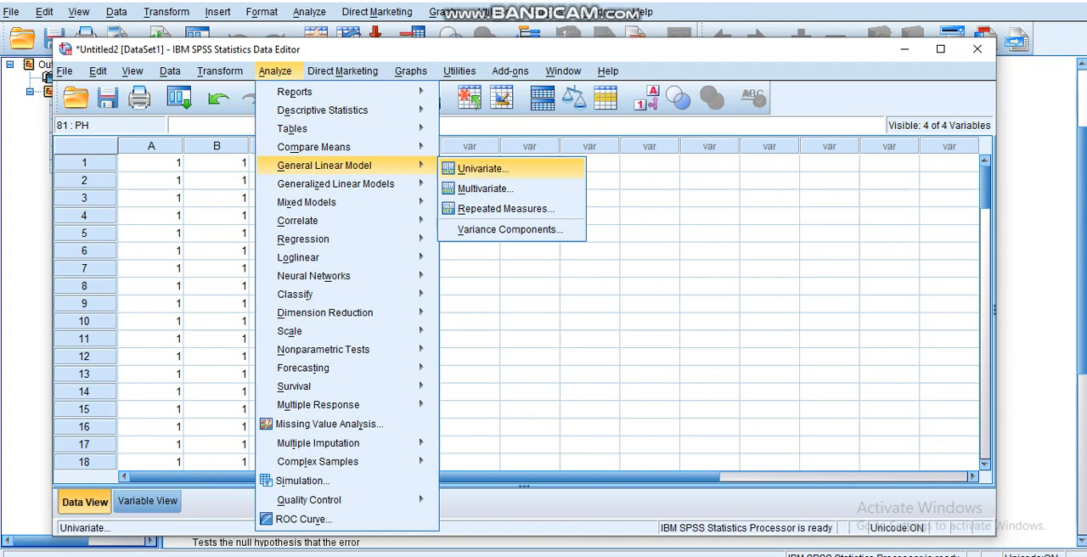
{"action": "left_click", "coordinate": [481, 168]}
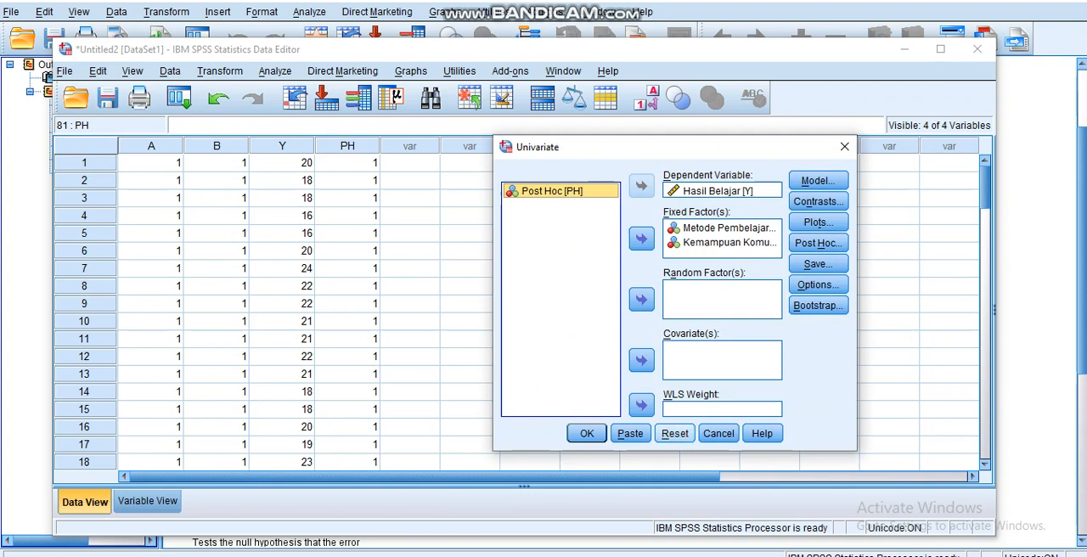
{"action": "left_click", "coordinate": [675, 434]}
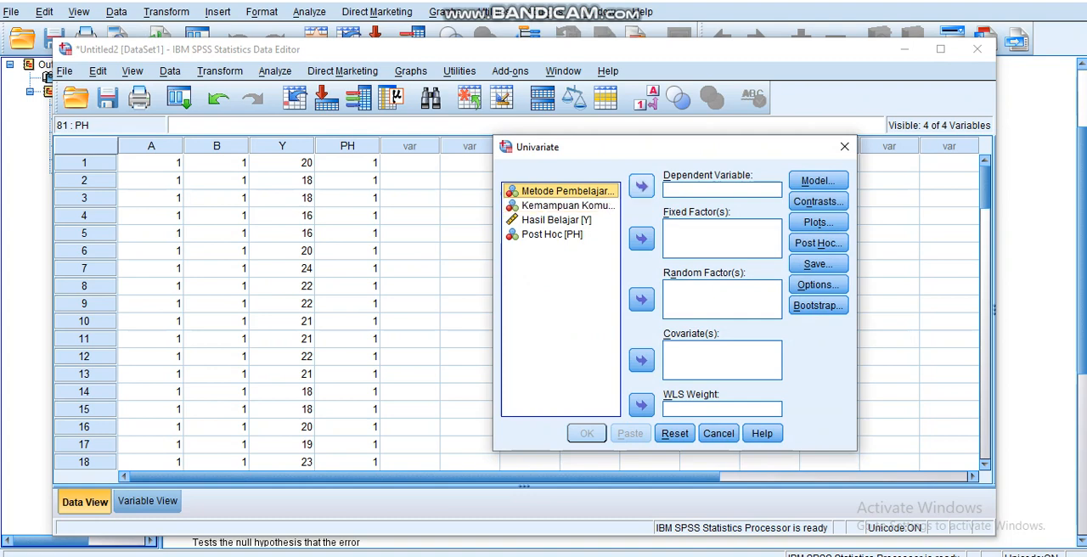
Assign Hasil Belajar [Y] as the dependent variable and Post Hoc [PH] as the fixed factor
{"action": "left_click", "coordinate": [556, 220]}
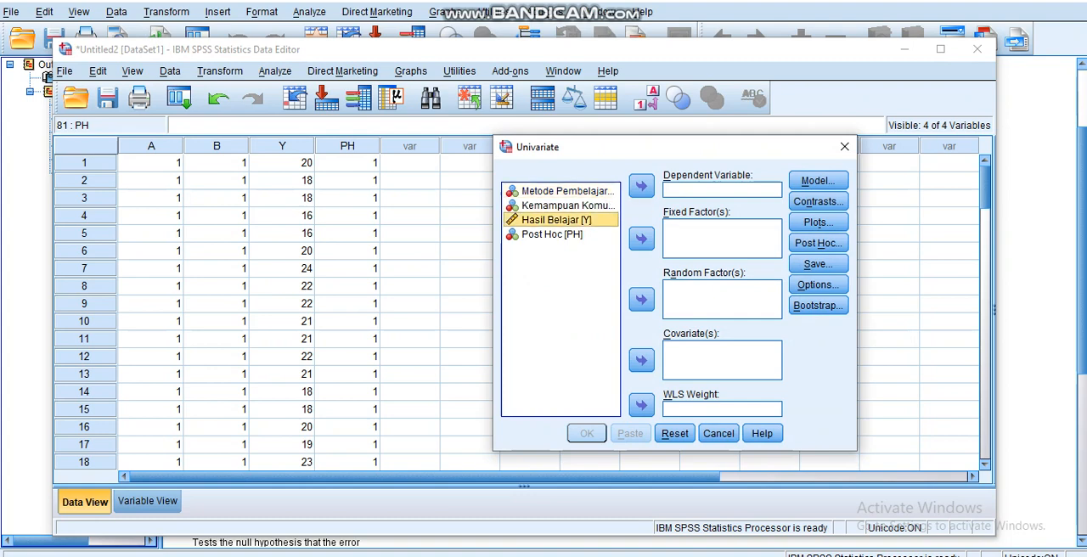
{"action": "left_click", "coordinate": [641, 186]}
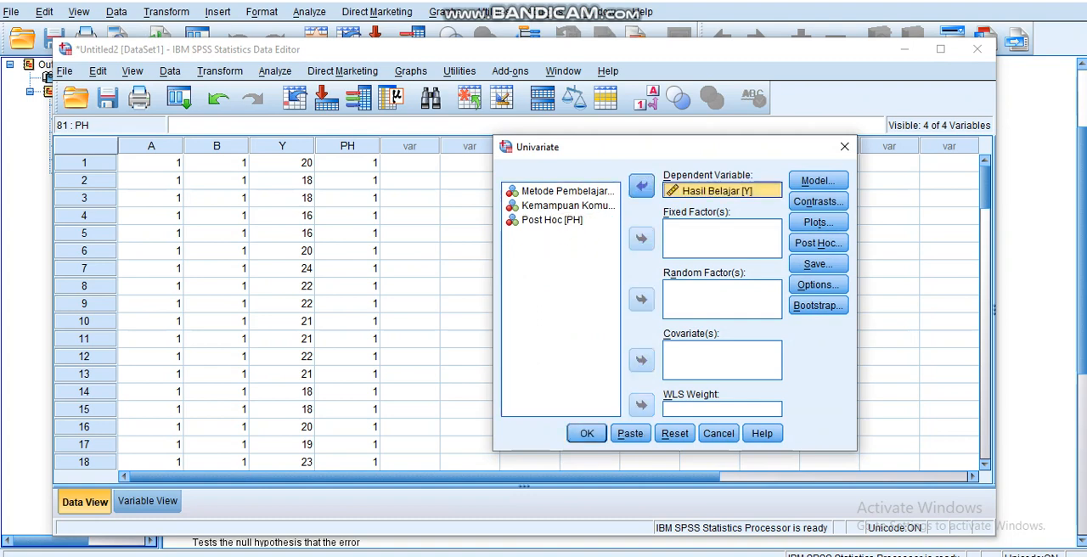
{"action": "left_click", "coordinate": [557, 220]}
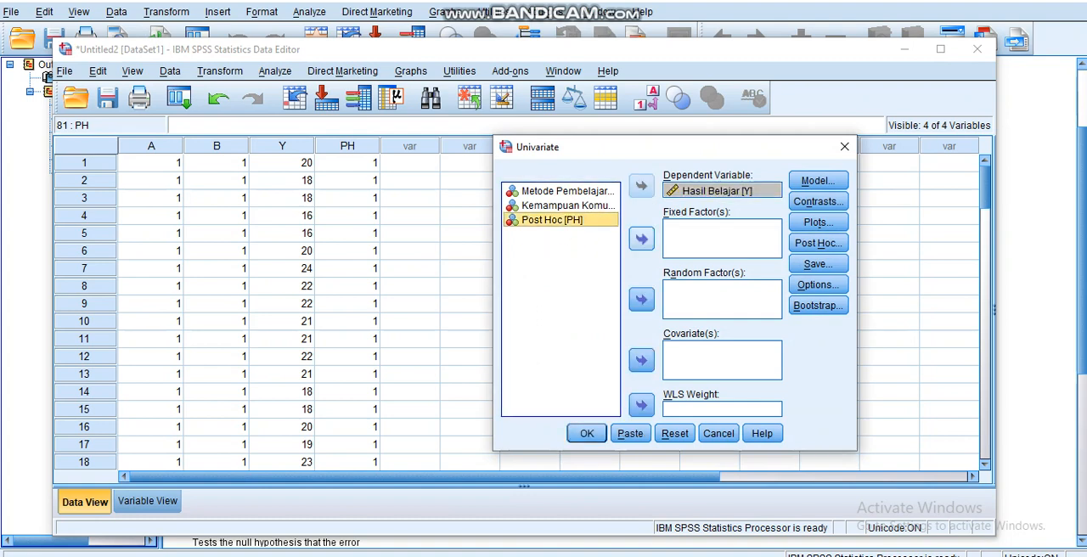
{"action": "left_click", "coordinate": [641, 239]}
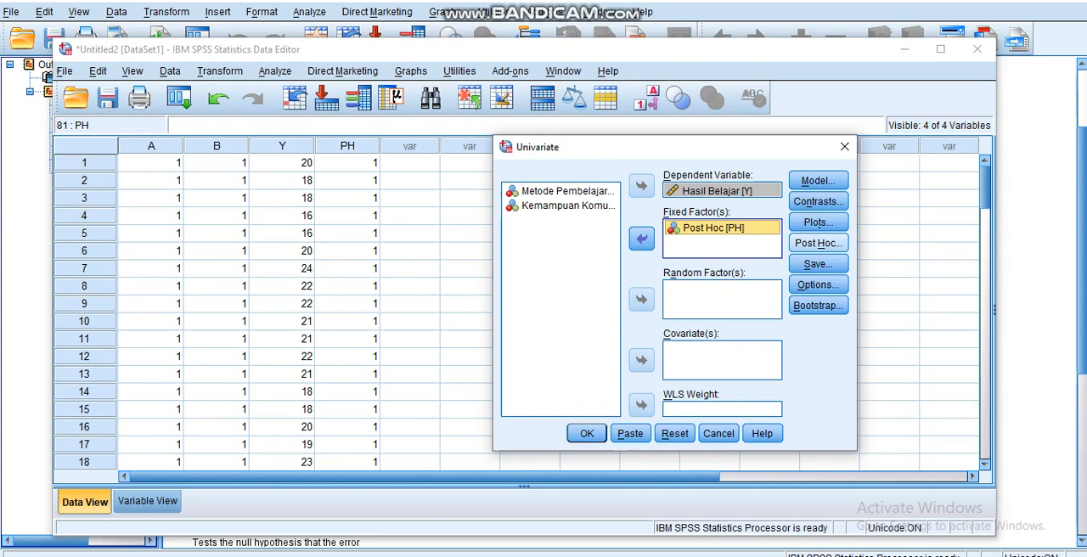
Request Tukey post hoc multiple comparisons for the factor PH and accept the post hoc settings
{"action": "left_click", "coordinate": [818, 243]}
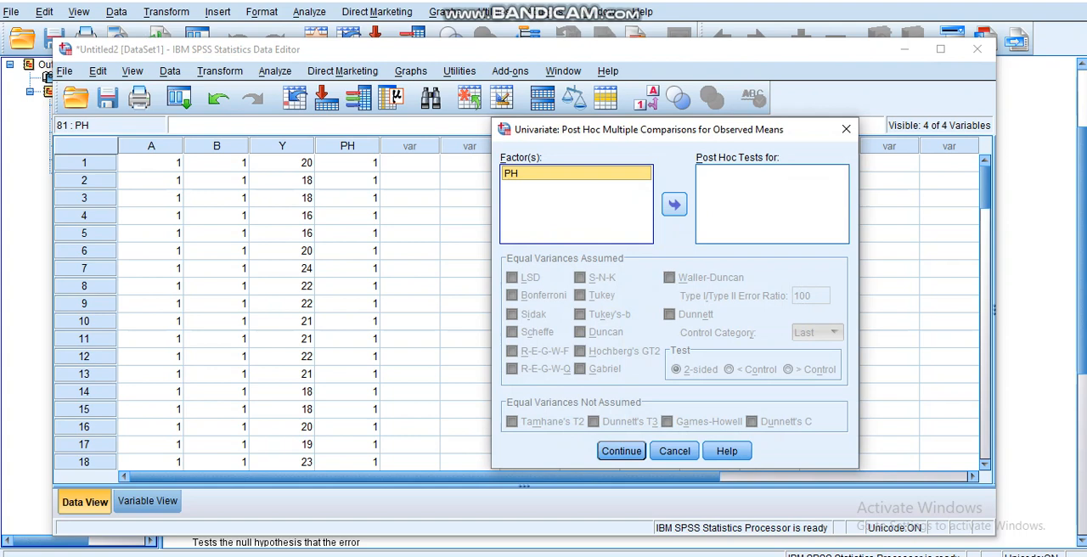
{"action": "left_click", "coordinate": [673, 203]}
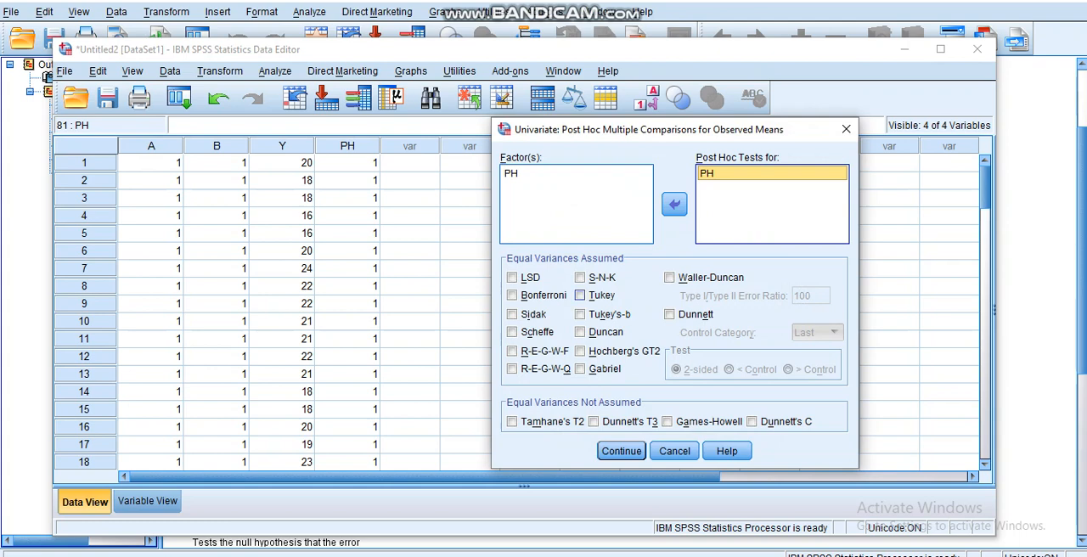
{"action": "left_click", "coordinate": [580, 295]}
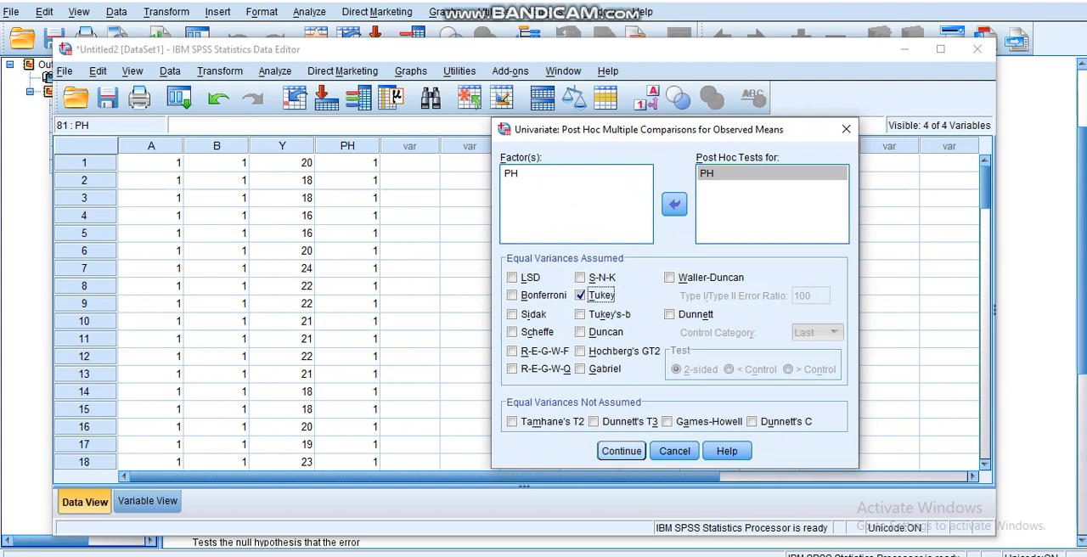
{"action": "left_click", "coordinate": [621, 451]}
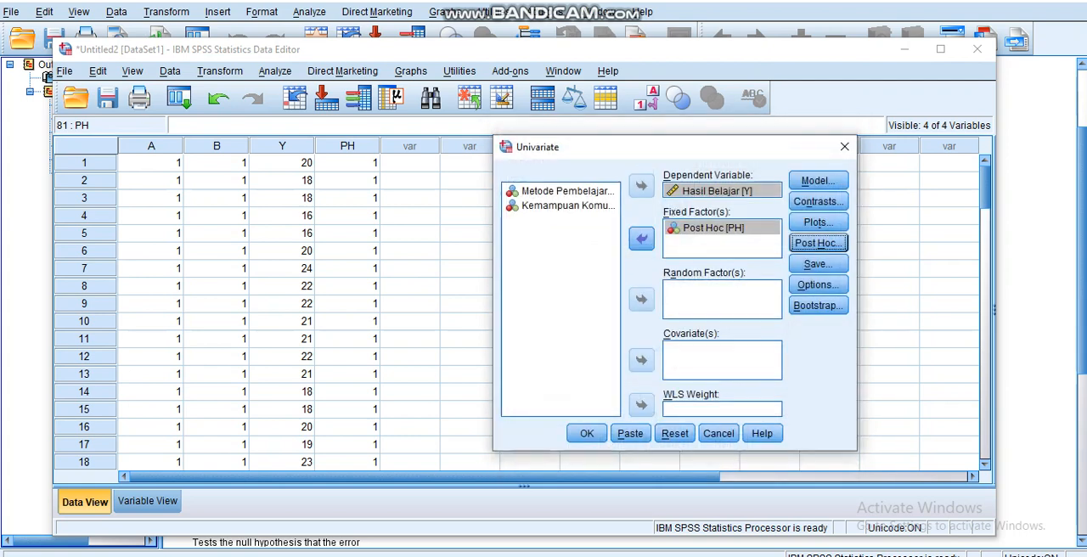
Run the univariate analysis and bring up the Tukey HSD Multiple Comparisons table in the output
{"action": "left_click", "coordinate": [586, 434]}
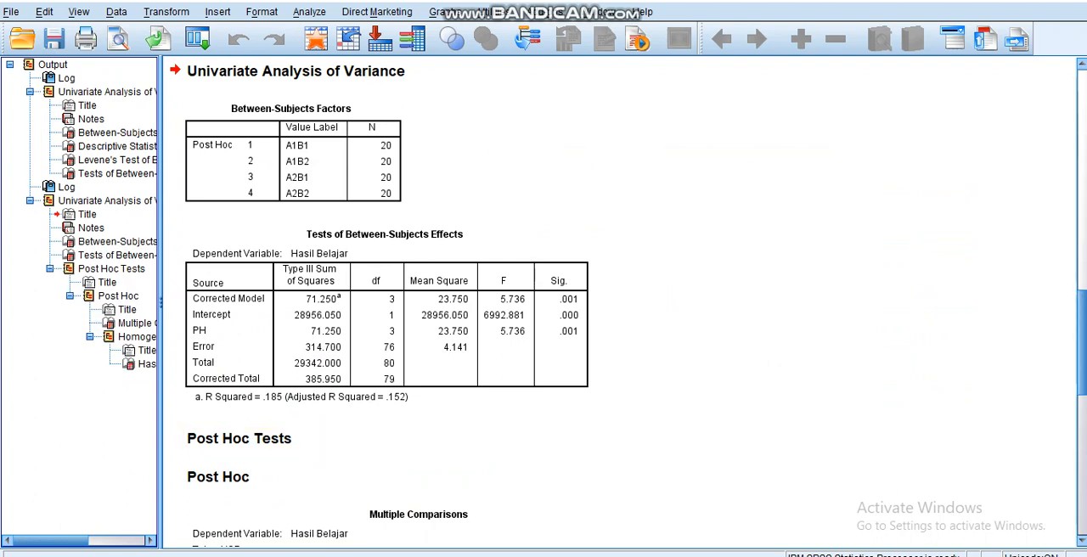
{"action": "scroll", "coordinate": [629, 303], "scroll_direction": "down", "scroll_amount": 5}
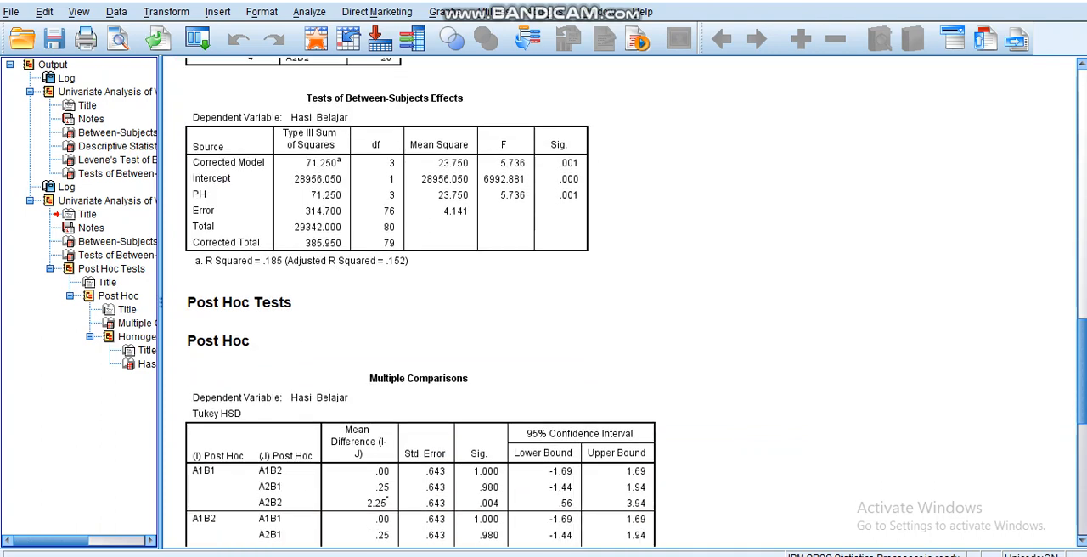
{"action": "scroll", "coordinate": [629, 302], "scroll_direction": "up", "scroll_amount": 2}
{"action": "scroll", "coordinate": [628, 302], "scroll_direction": "down", "scroll_amount": 3}
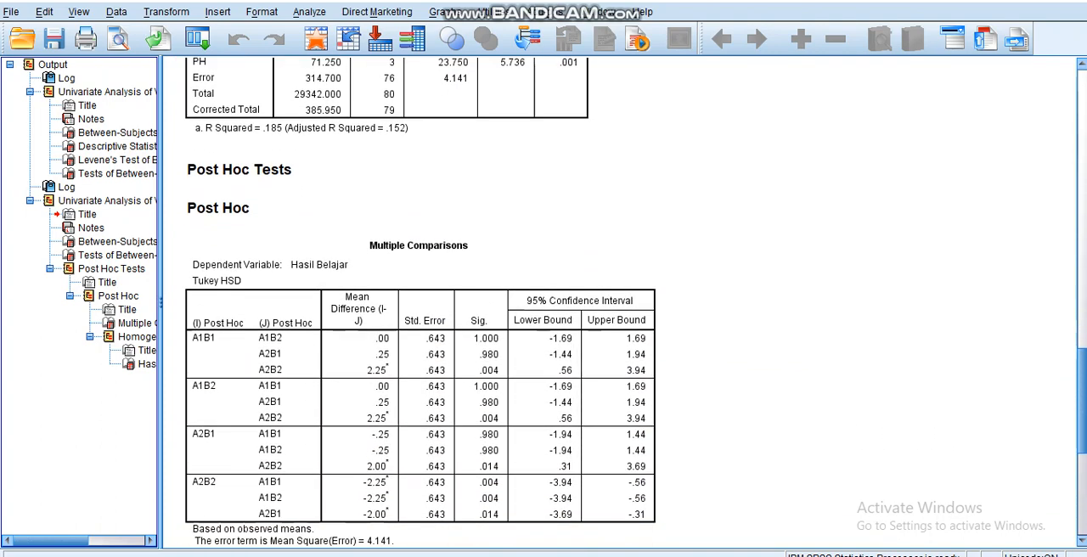